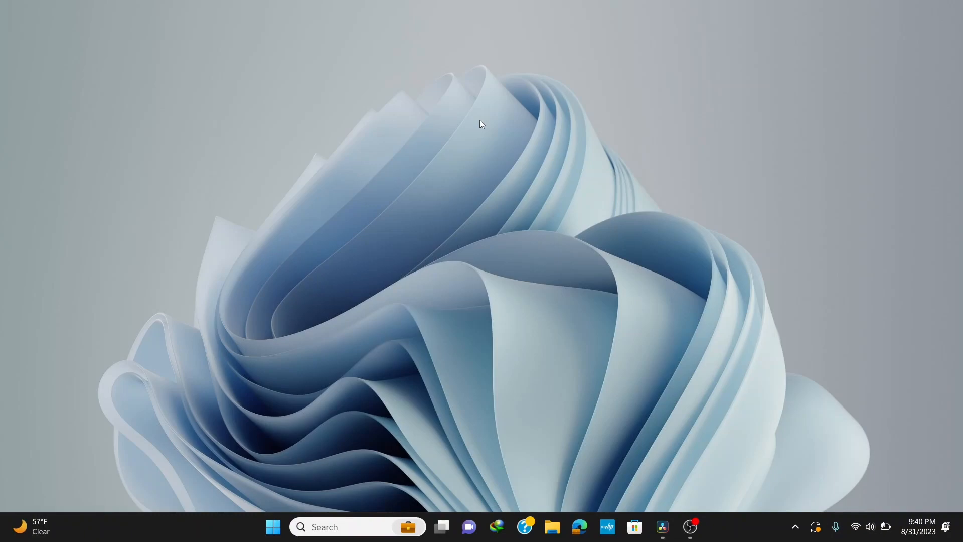
Search Google for mingw and download the MinGW installer from its SourceForge project page
text(ingw)
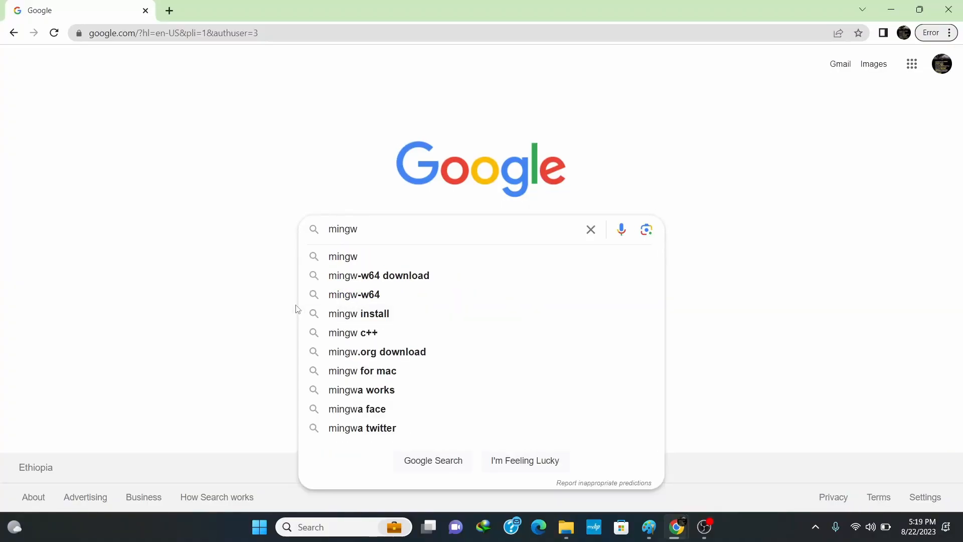
key(Return)
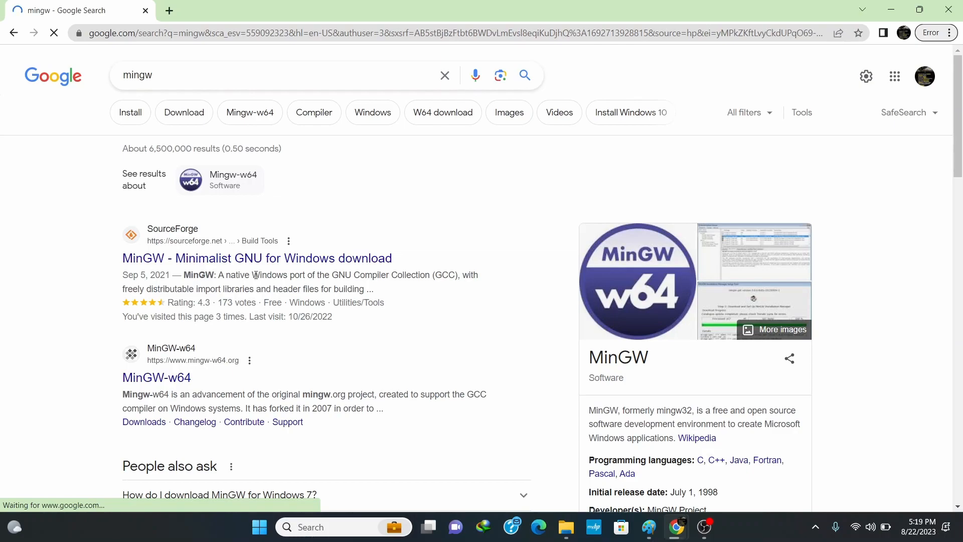
click(206, 260)
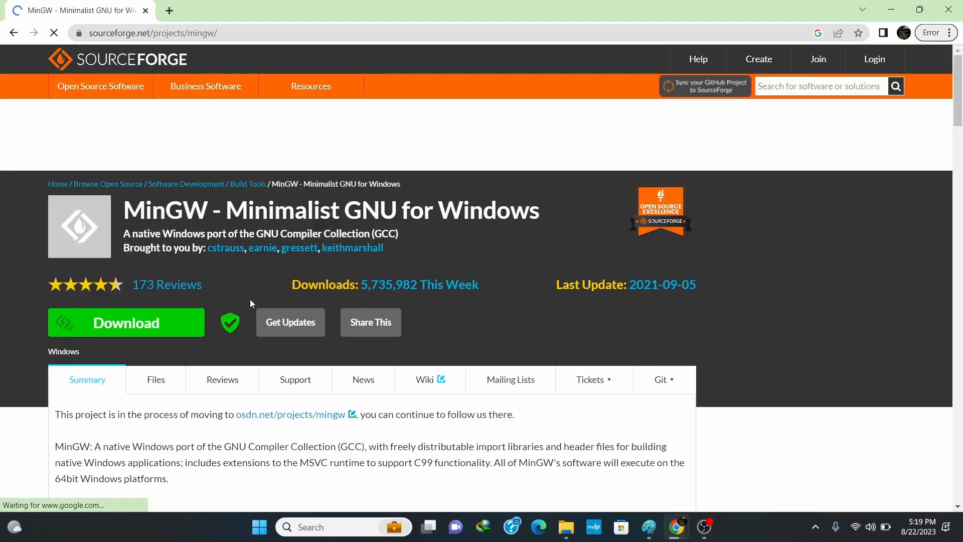
click(147, 325)
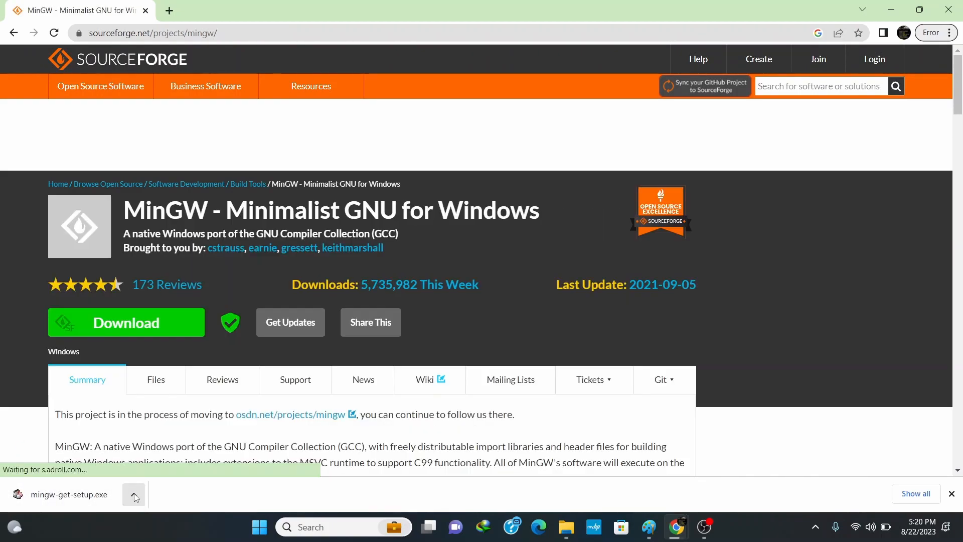
Run the downloaded mingw-get-setup from its folder and install the MinGW Installation Manager to C:\MinGW with the default preferences
click(133, 495)
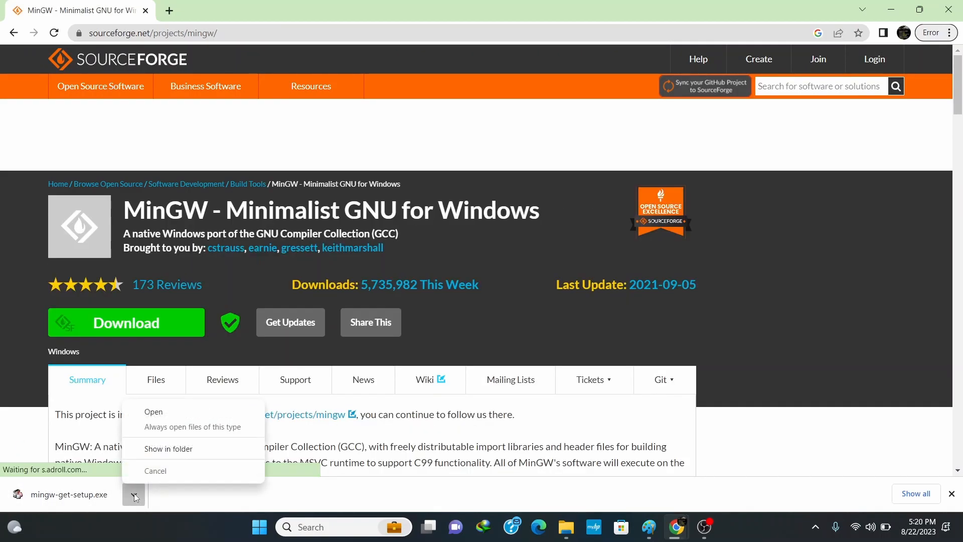
click(166, 450)
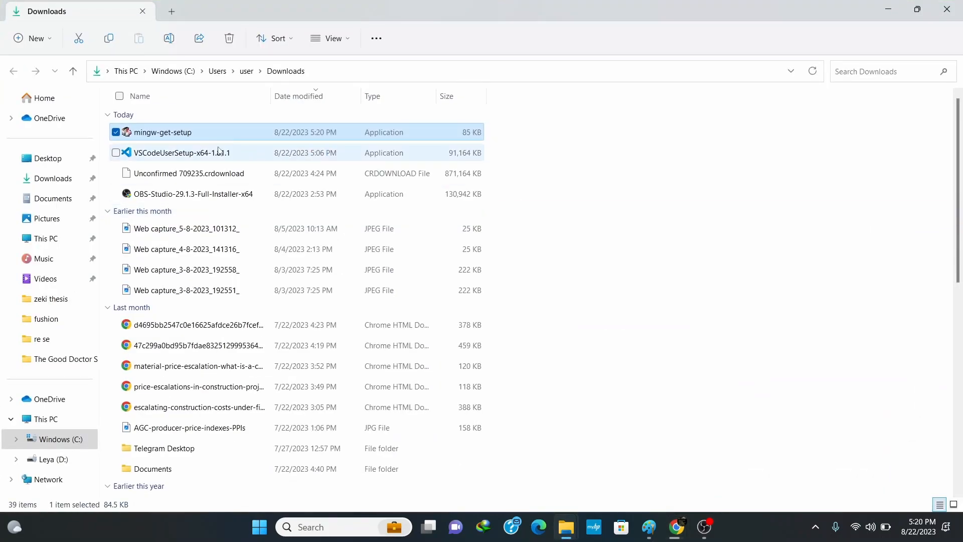
double_click(197, 136)
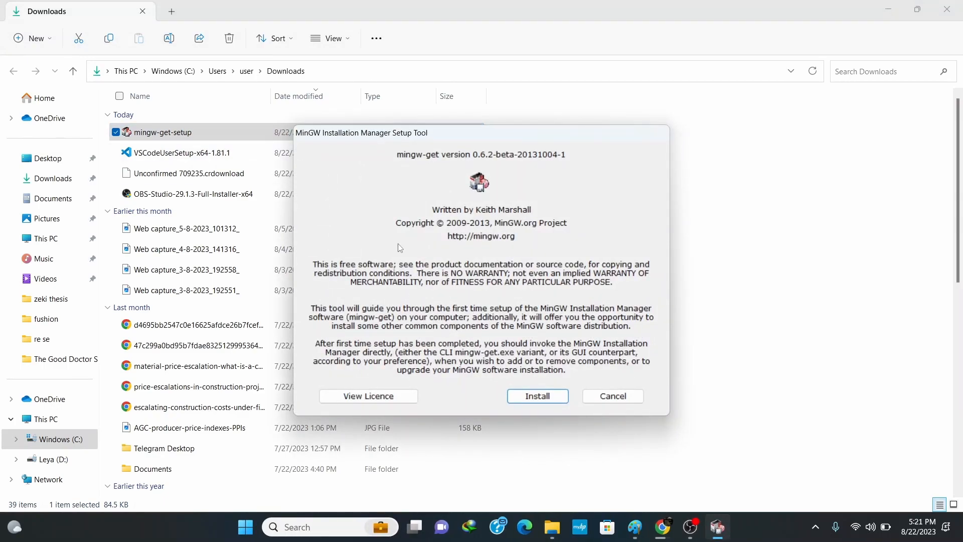
click(542, 398)
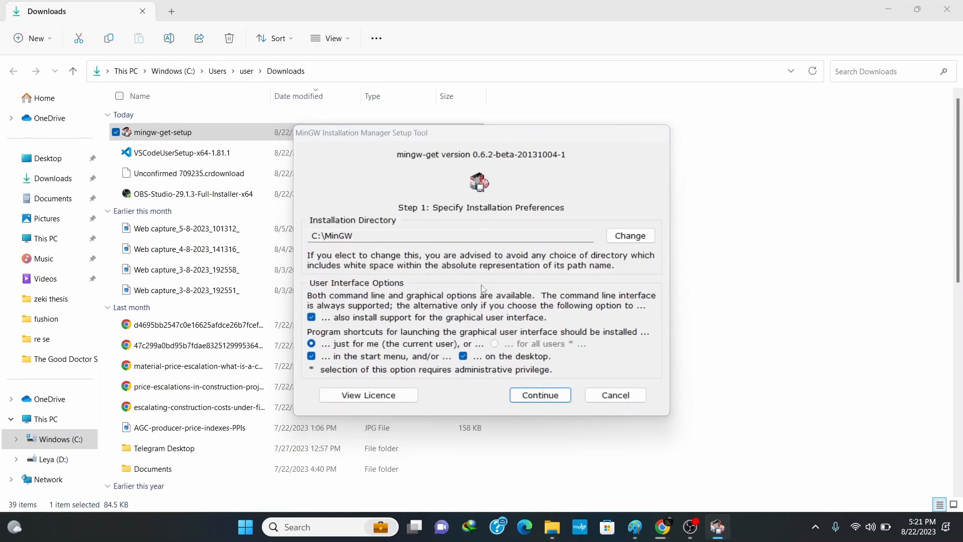
click(540, 394)
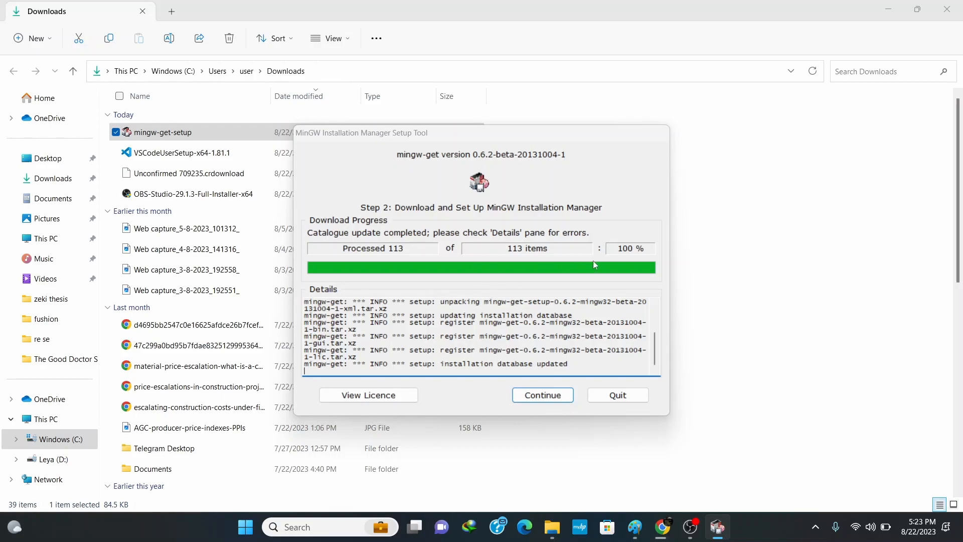
click(545, 395)
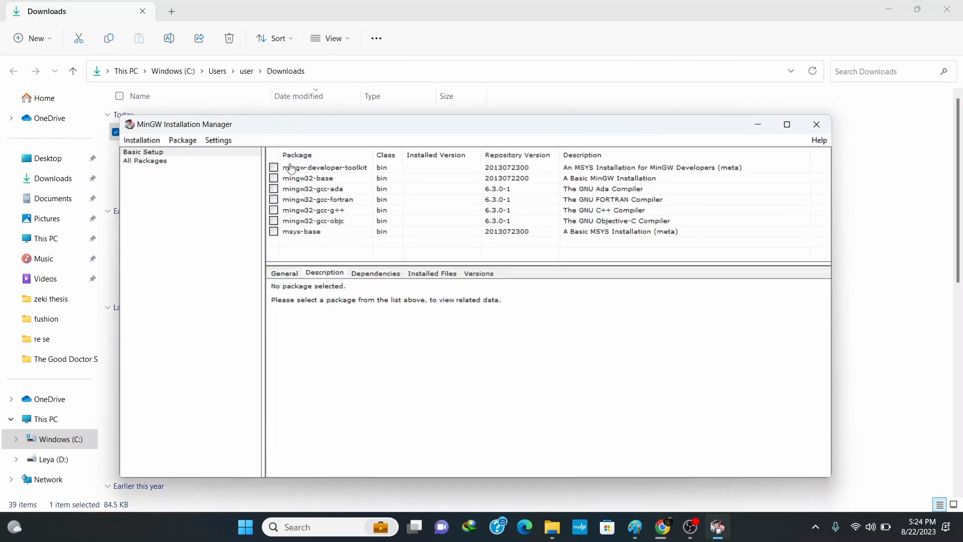
Mark mingw-developer-toolkit, mingw32-base and the Ada, FORTRAN, C++ and Objective-C compiler packages for installation
click(274, 169)
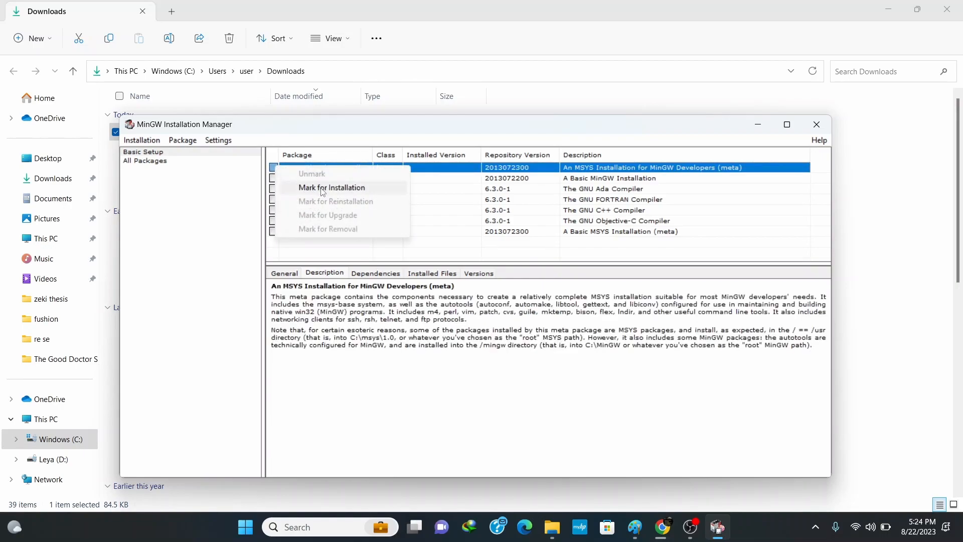
click(322, 187)
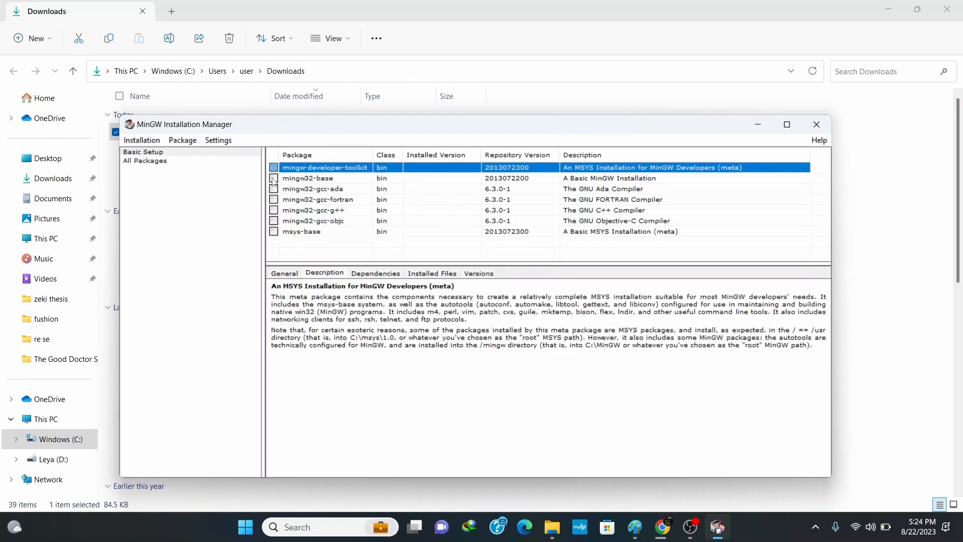
click(274, 179)
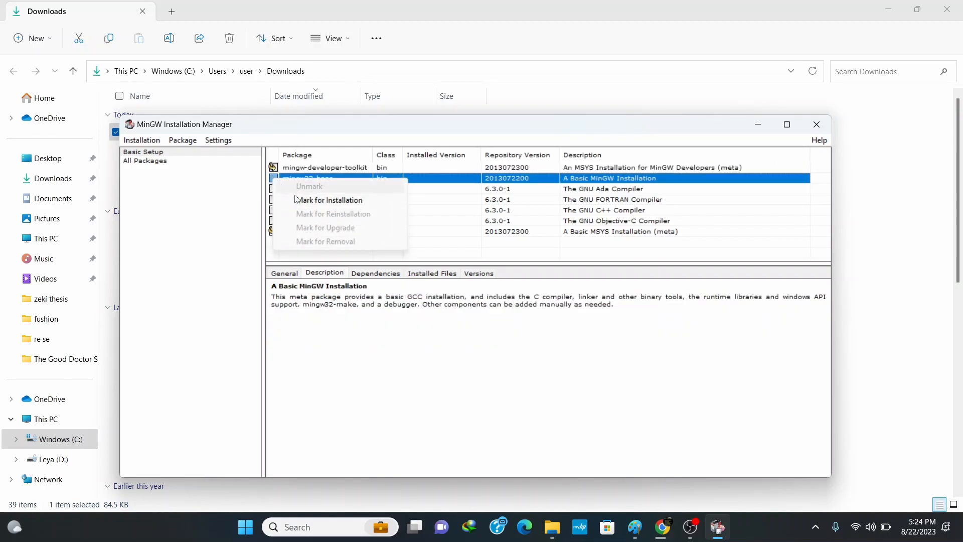
click(282, 196)
click(274, 189)
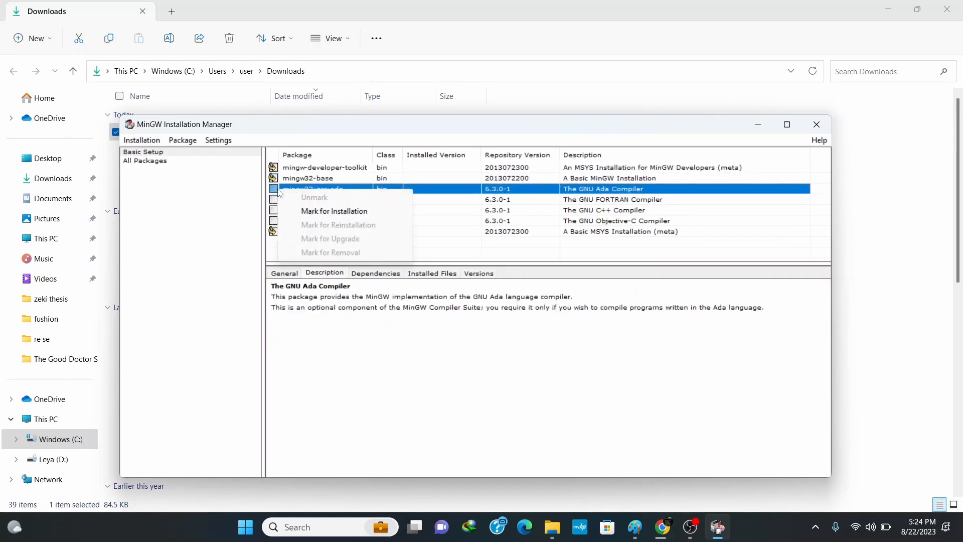
click(289, 207)
click(273, 199)
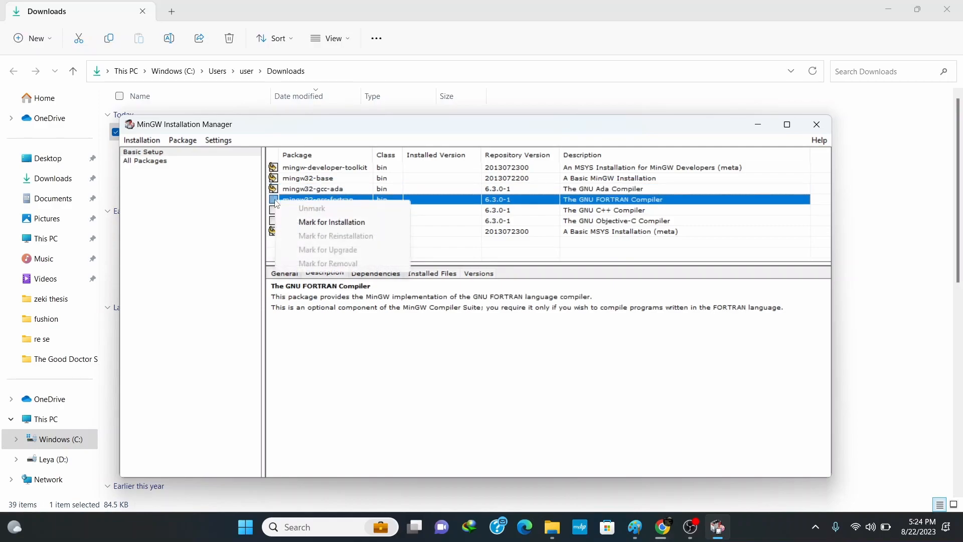
click(299, 223)
click(274, 210)
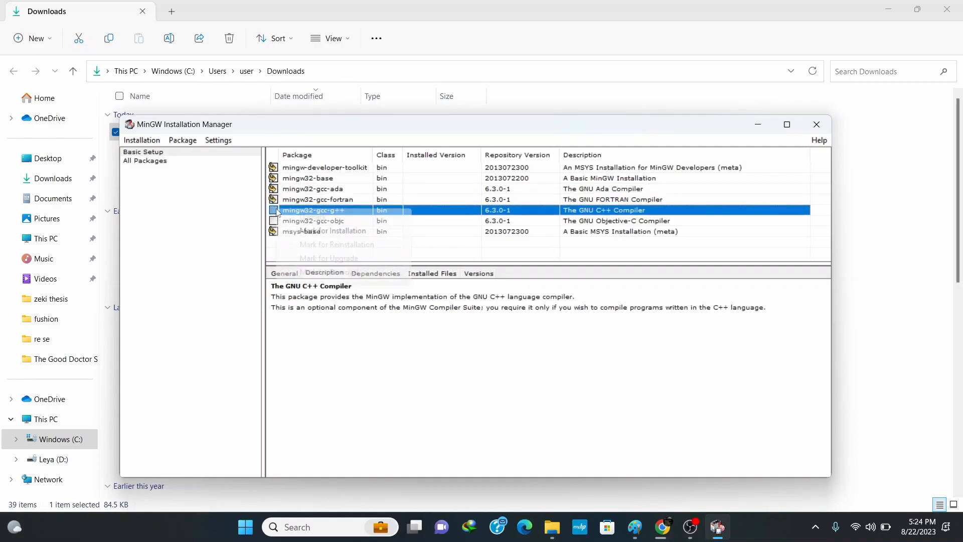
click(302, 232)
click(273, 221)
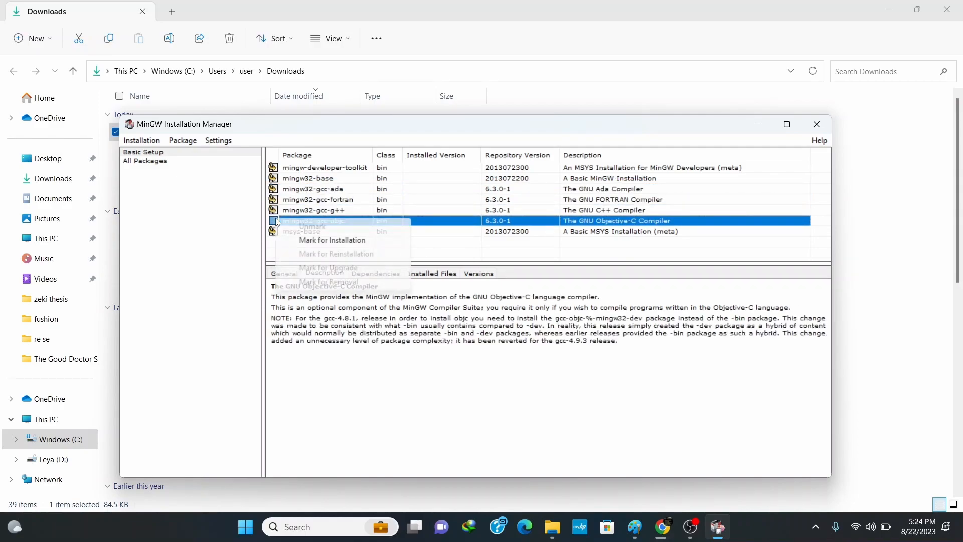
click(312, 241)
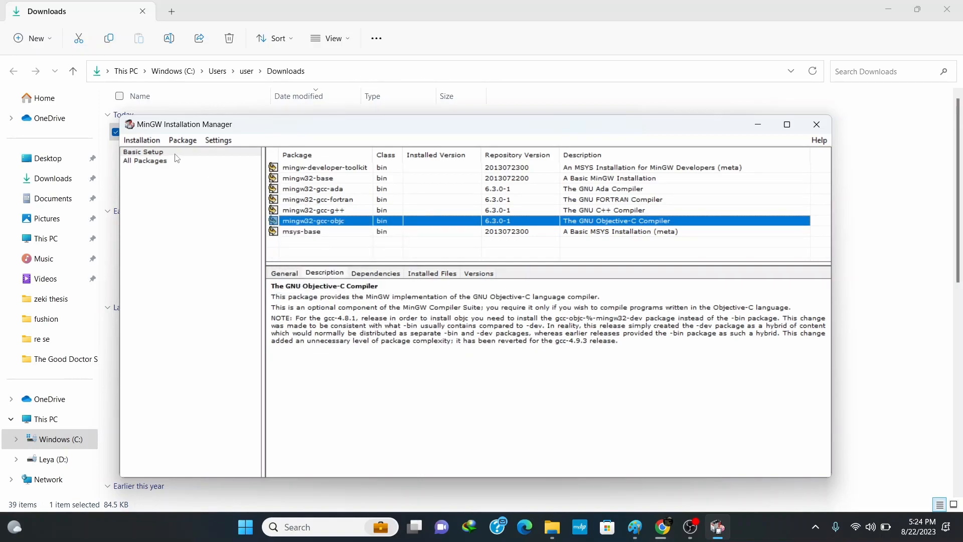
Apply the scheduled package changes to install the marked packages, and close the progress dialog when it finishes
click(141, 140)
click(167, 182)
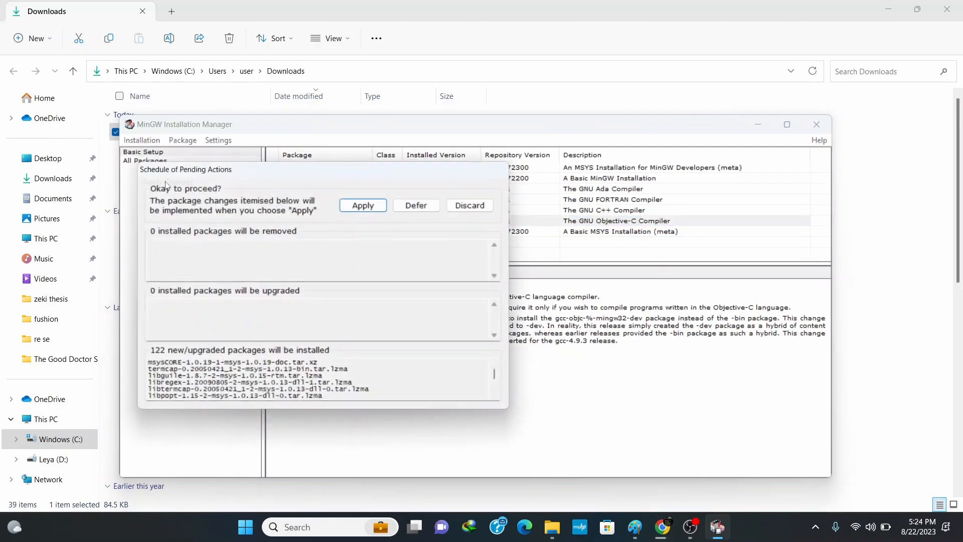
click(367, 204)
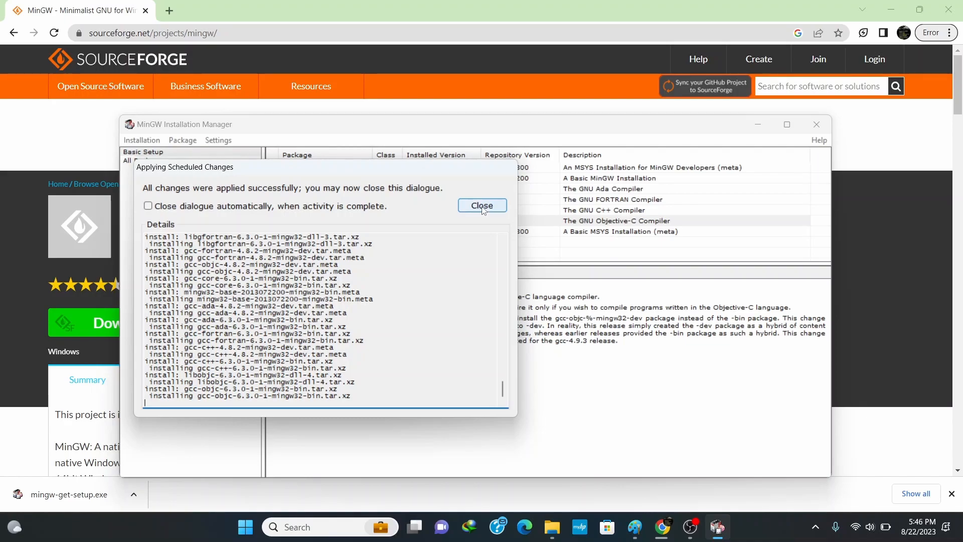
click(481, 206)
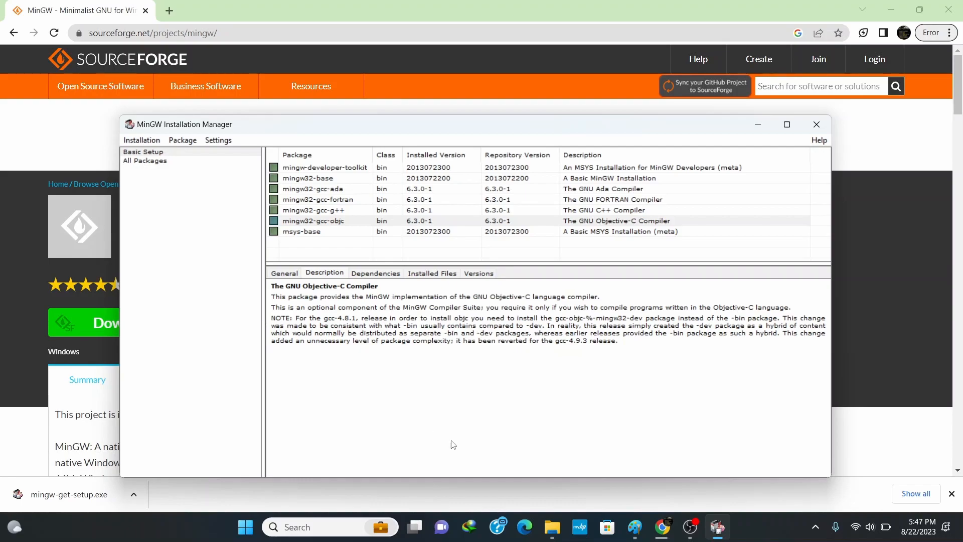
Switch to File Explorer, open the bin folder inside MinGW on drive C, and copy its path C:\MinGW\bin
click(552, 527)
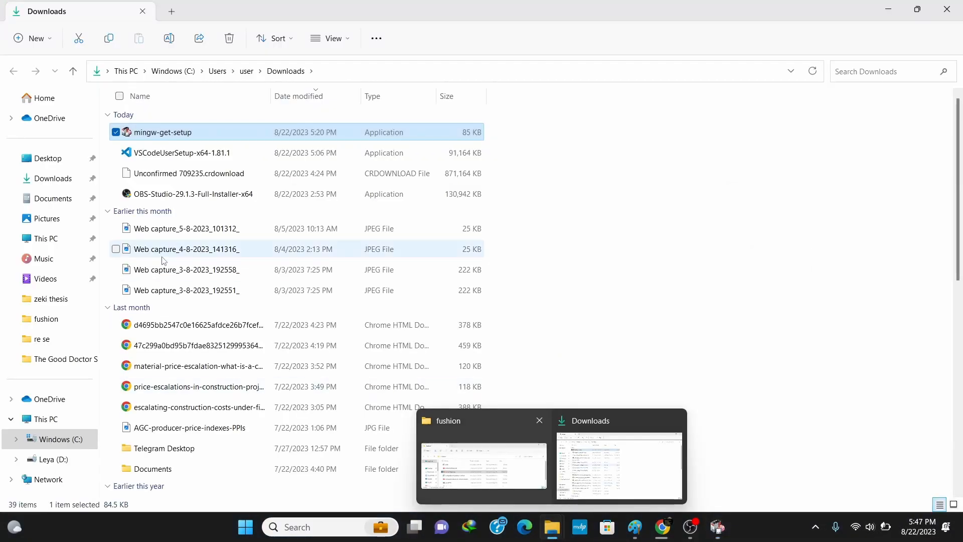
click(50, 239)
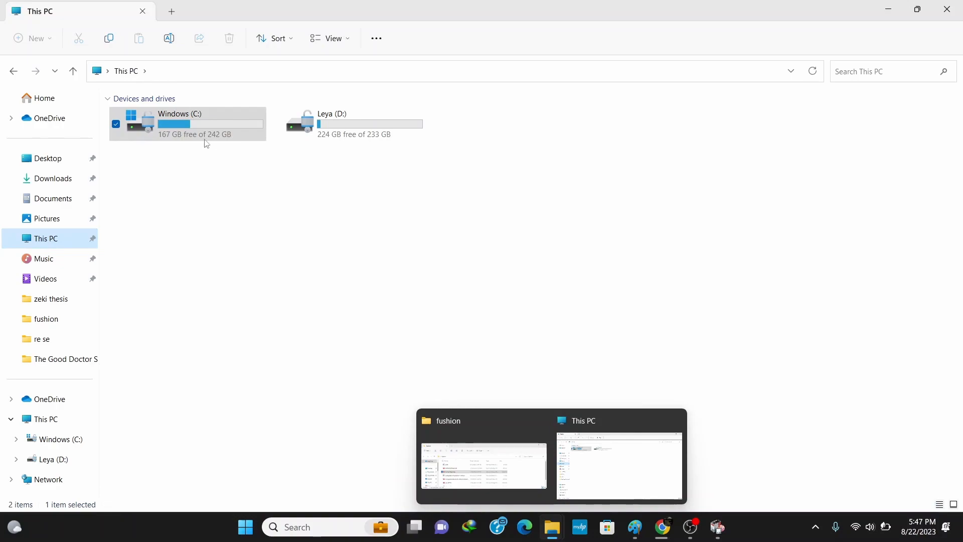
double_click(202, 123)
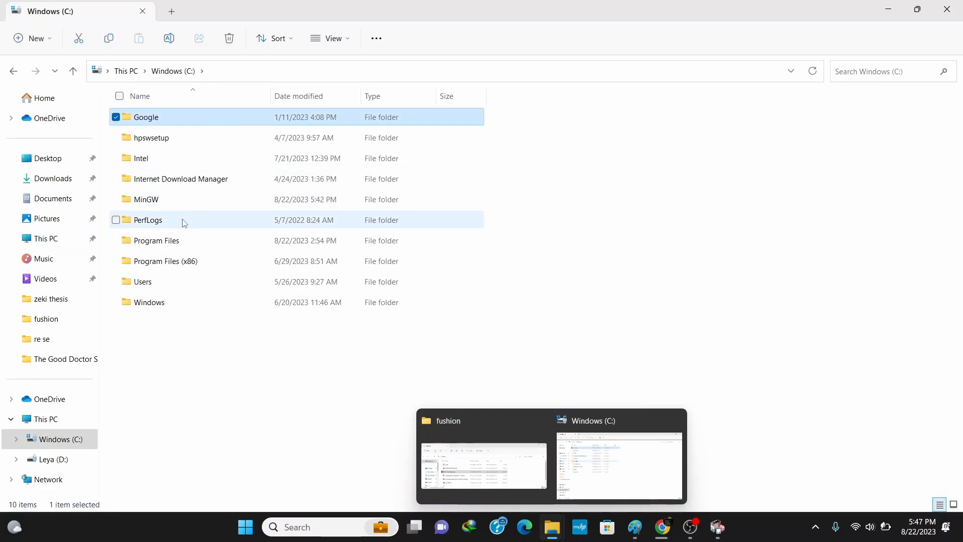
double_click(158, 203)
double_click(149, 123)
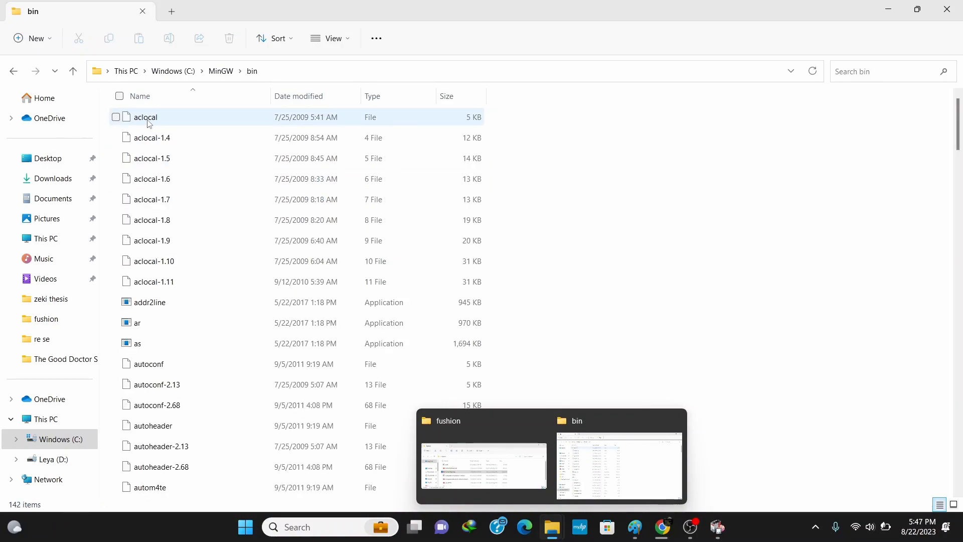
click(271, 71)
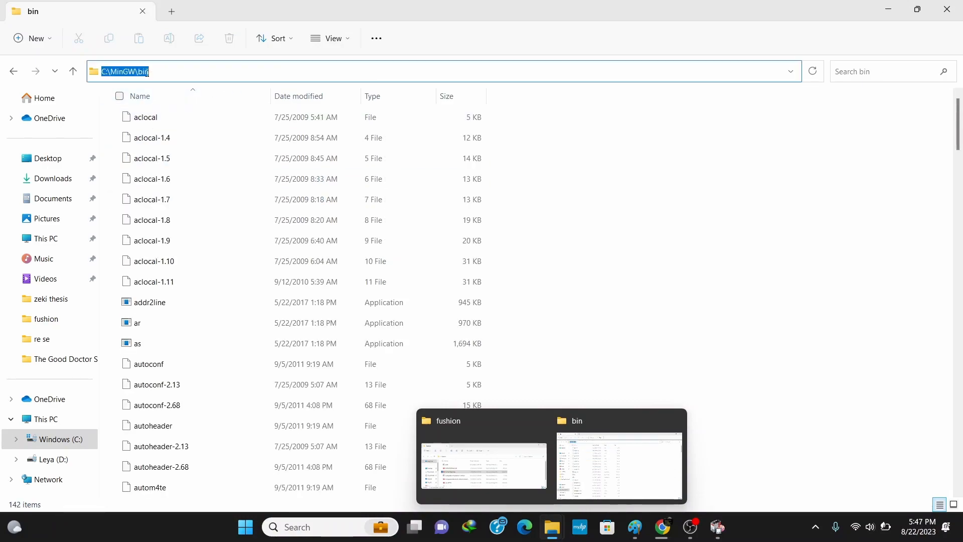
right_click(153, 71)
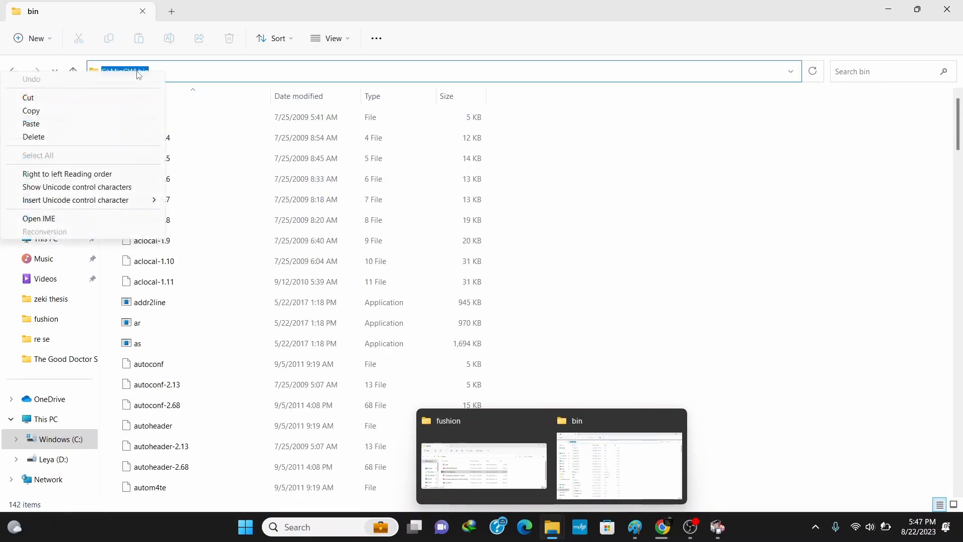
click(31, 111)
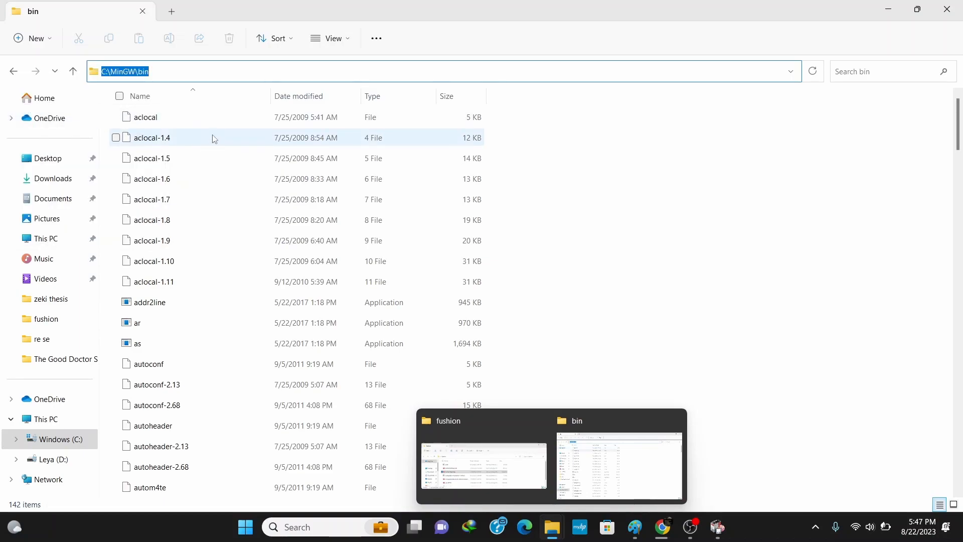
Search Windows for "environment variables" and open the Environment Variables dialog from the system properties
click(246, 526)
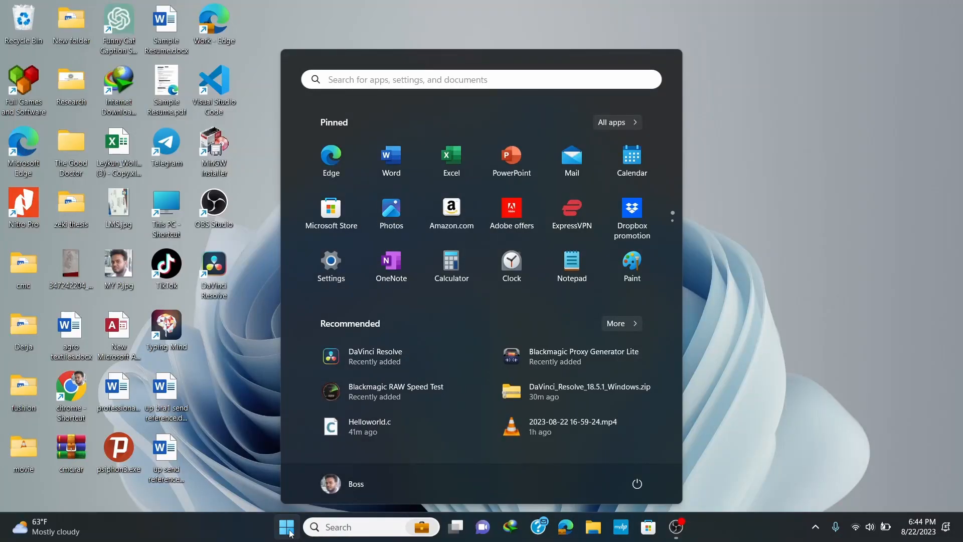
text(environment variables)
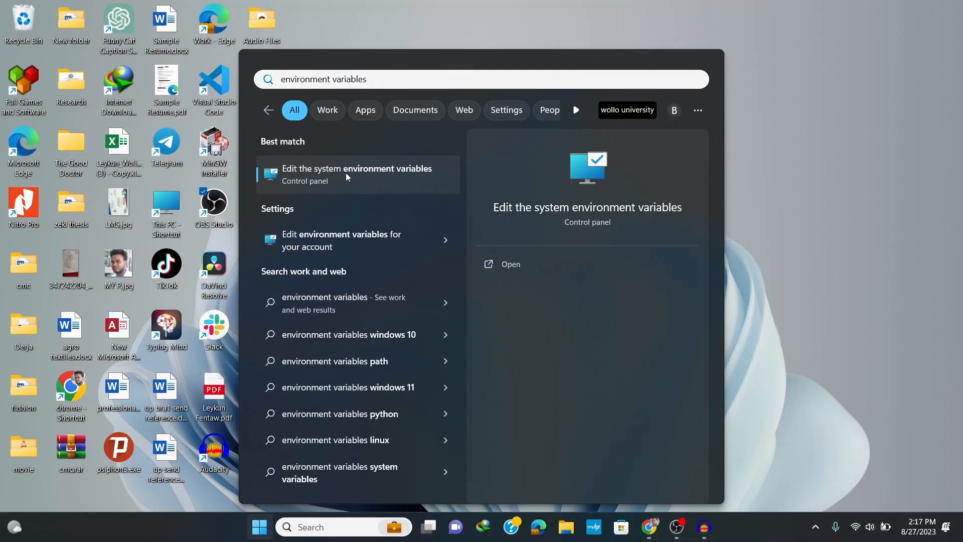
click(345, 172)
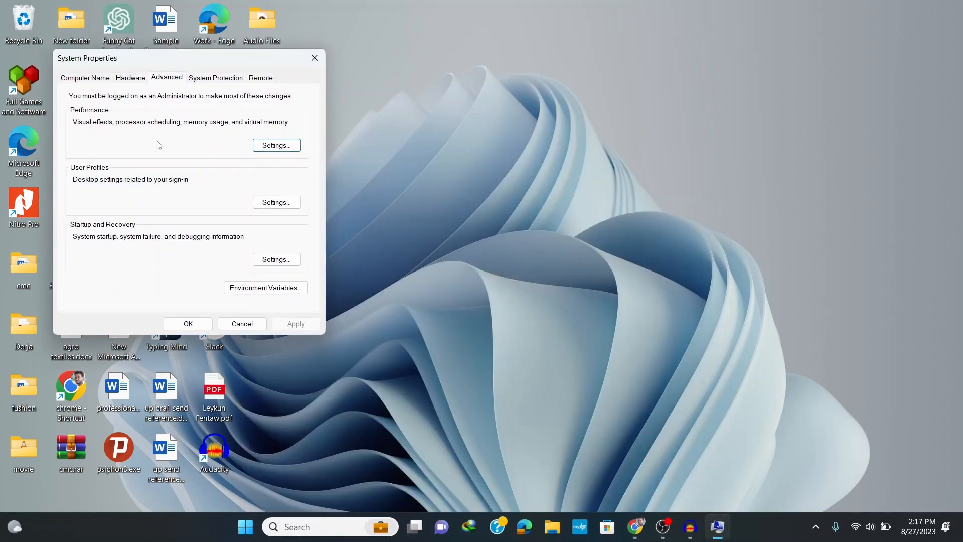
click(269, 292)
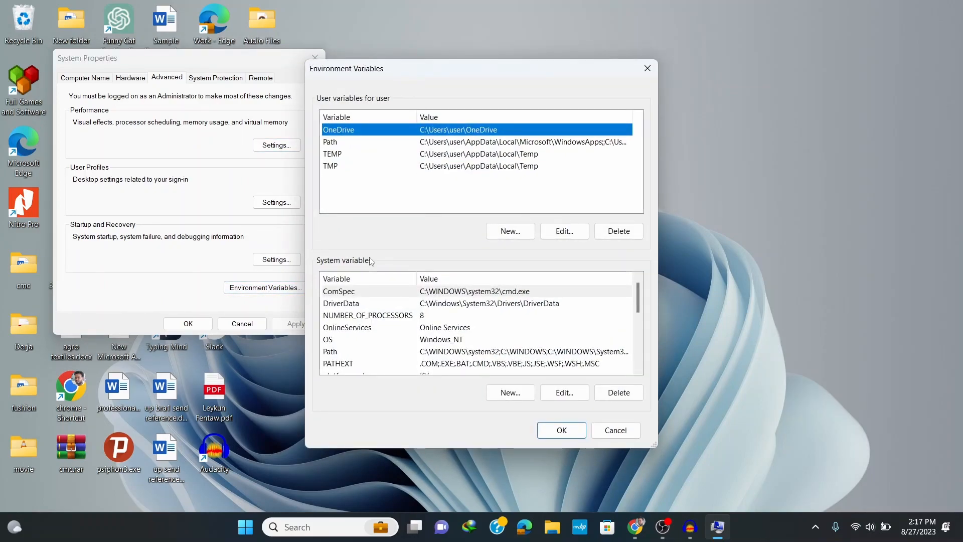
Add C:\MinGW\bin as a new entry in the system Path variable, confirm the change and close the system properties
click(333, 352)
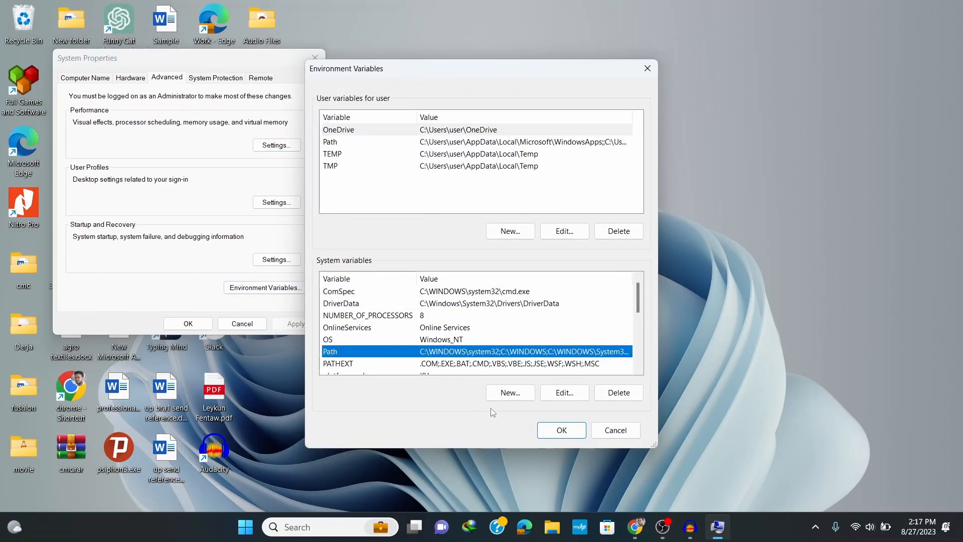
click(564, 392)
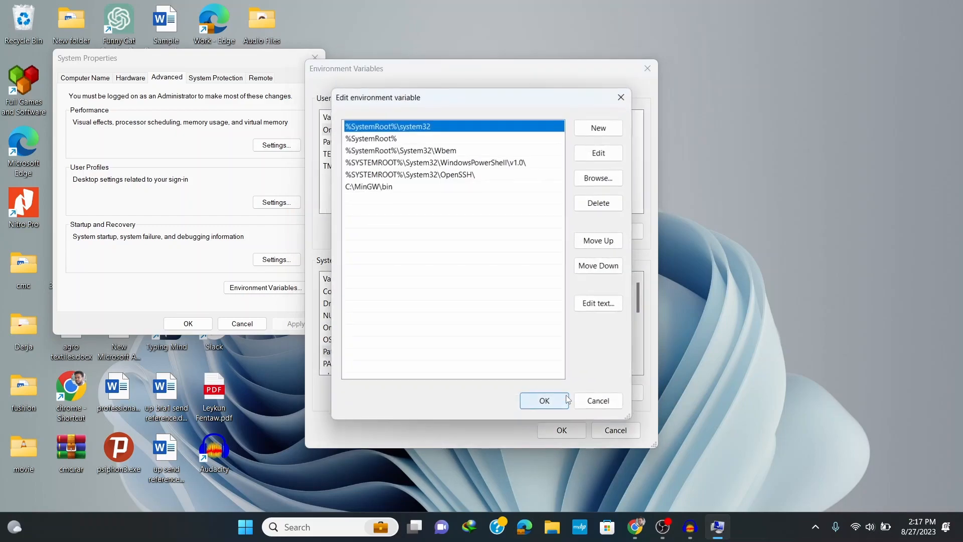
click(598, 127)
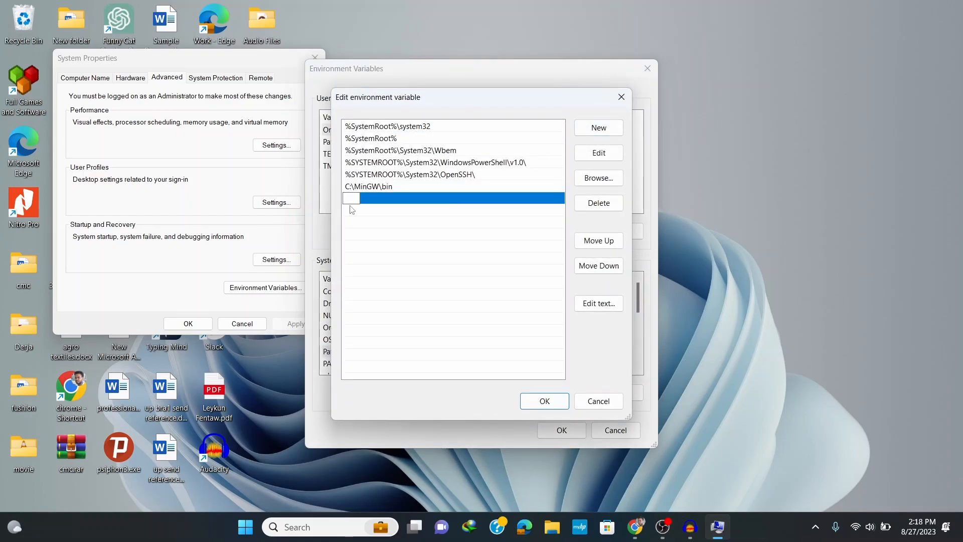
right_click(345, 185)
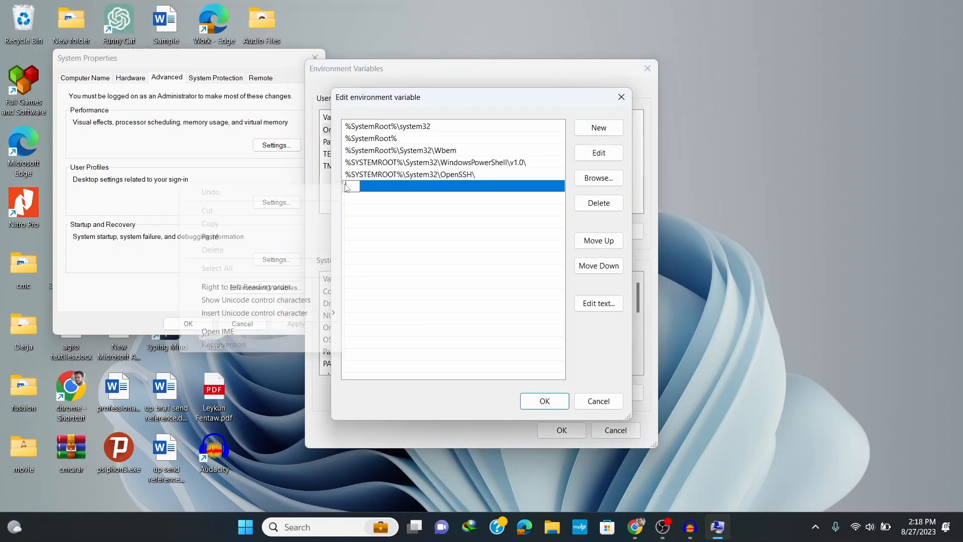
click(246, 236)
click(544, 401)
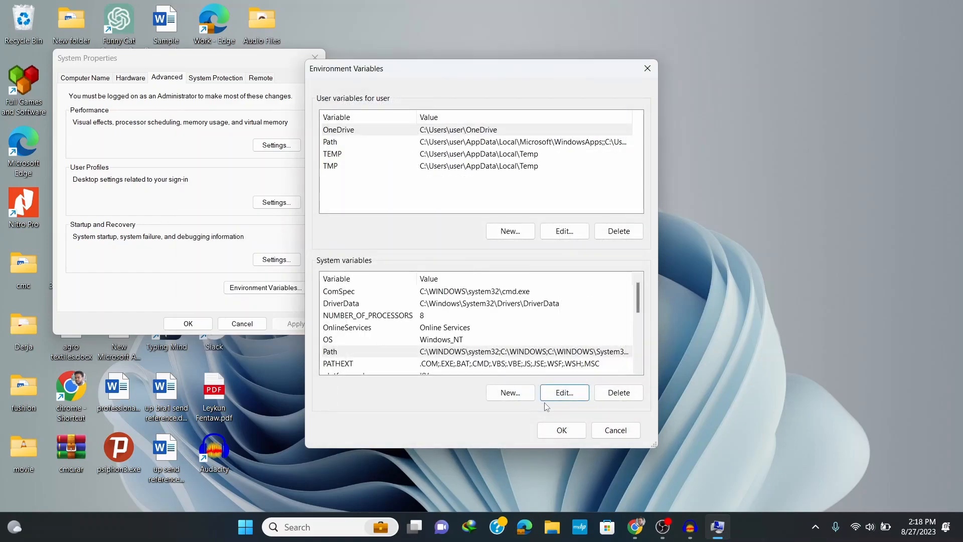
click(573, 435)
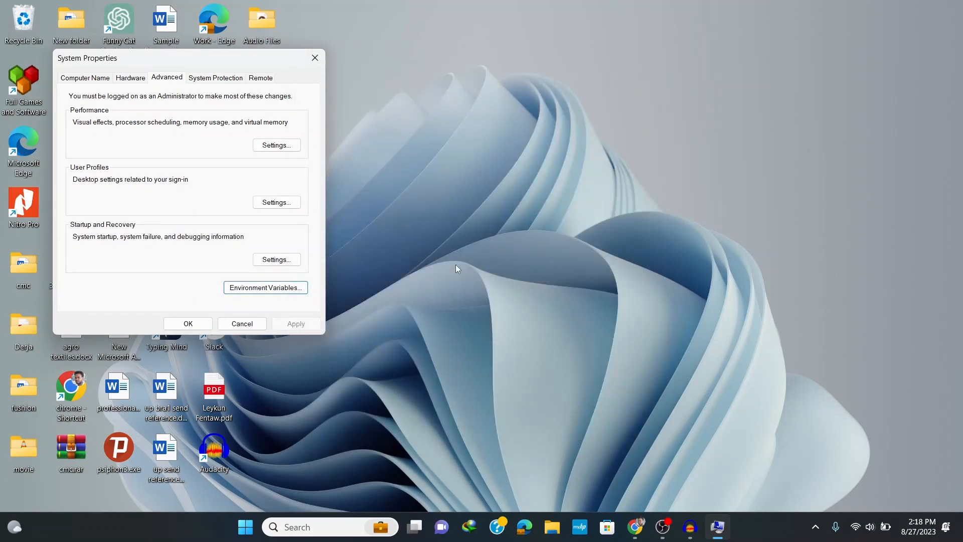
click(313, 61)
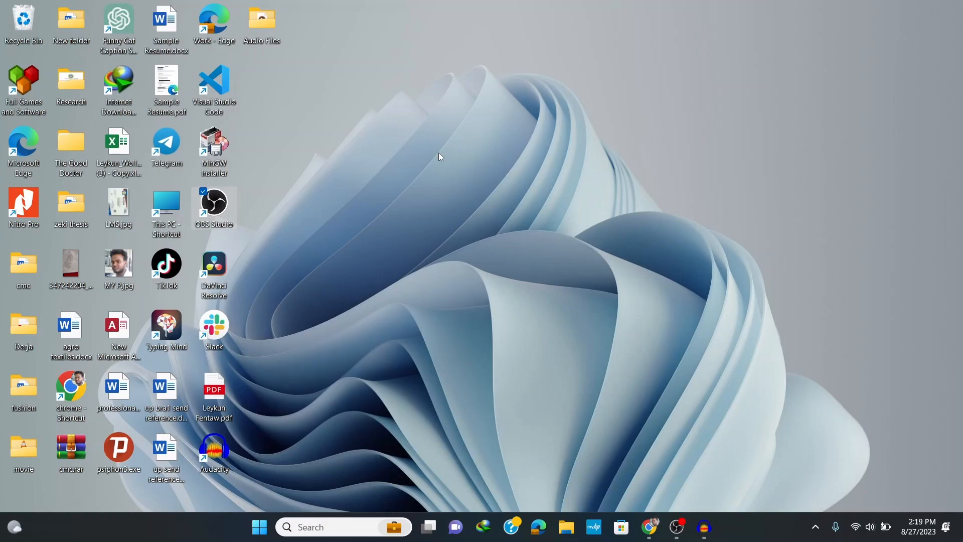
Open Command Prompt, check the compiler version with gcc --version, and close the window
click(260, 533)
text(cmd)
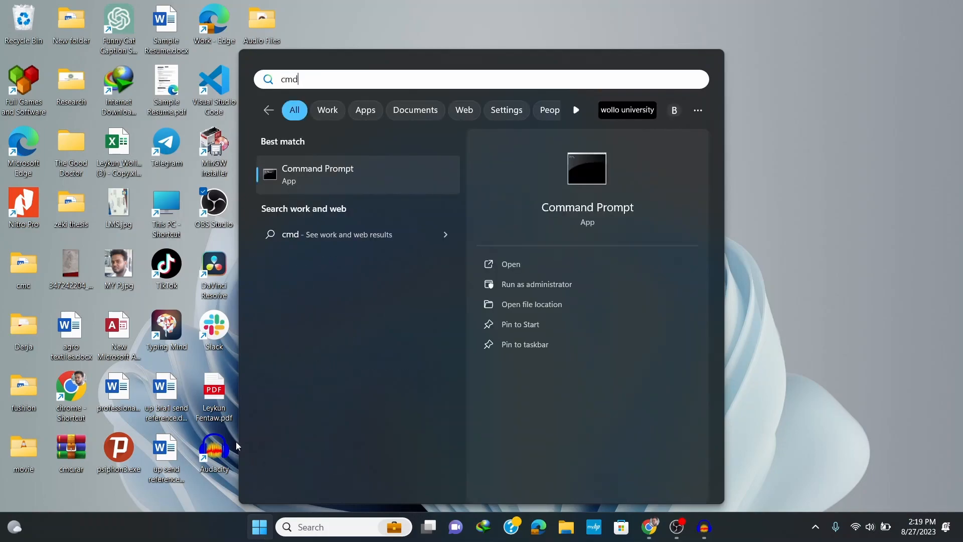
click(319, 173)
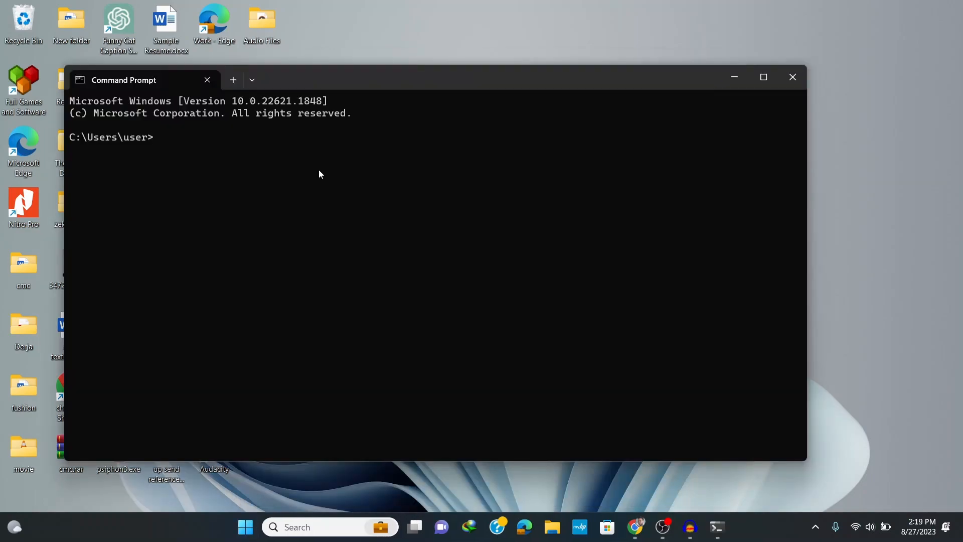
text(gcc --version)
key(Return)
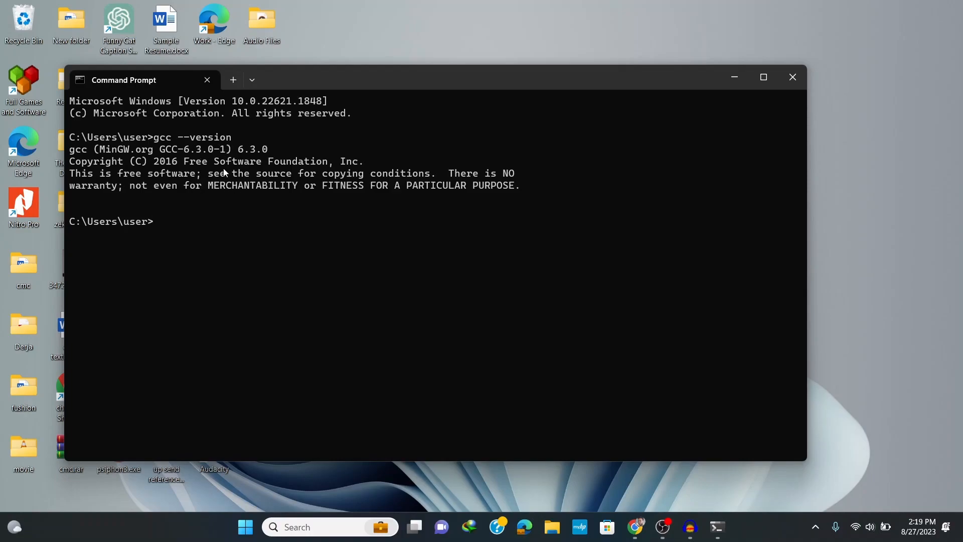
click(792, 86)
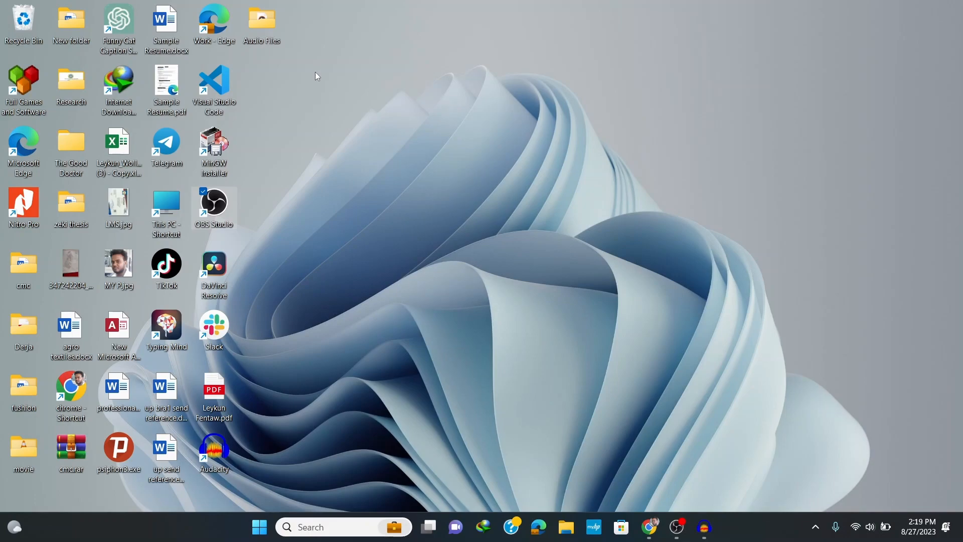
Create a new folder named C Workspace on the desktop
right_click(283, 63)
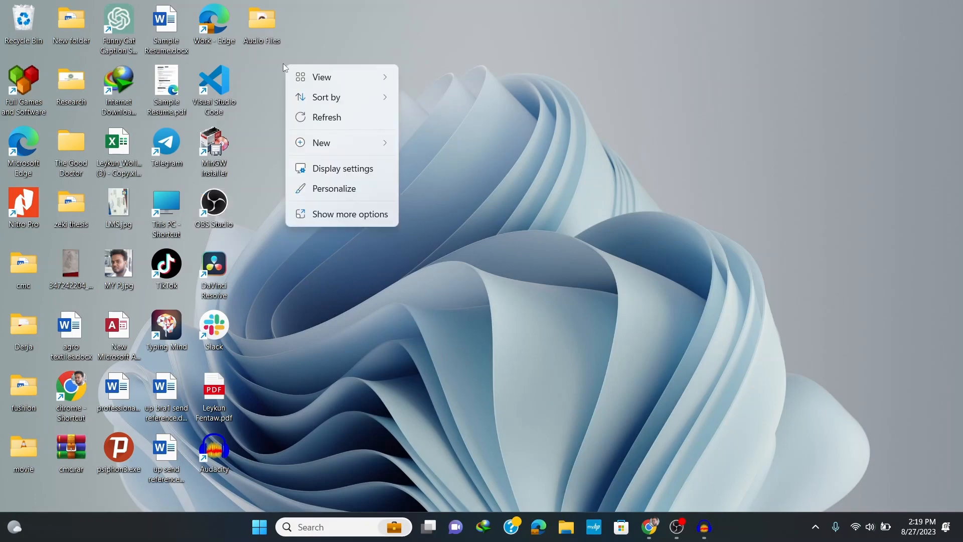
mouse_move(327, 146)
click(426, 145)
text(C W)
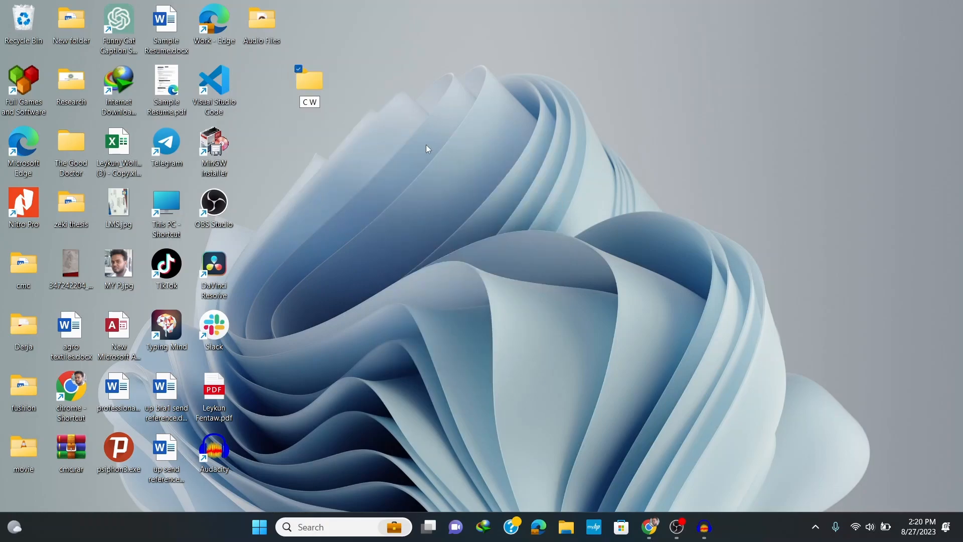
text(orkspace)
key(Return)
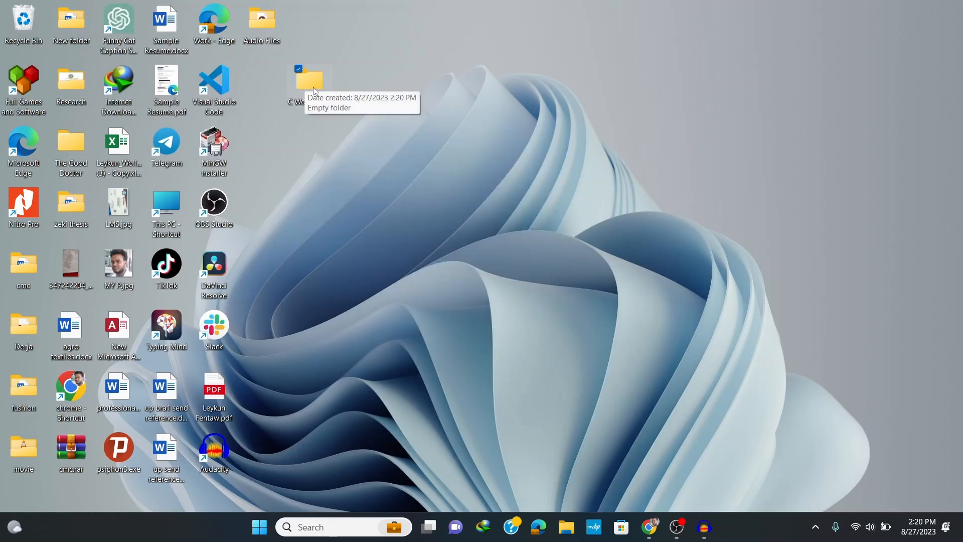
Open the C Workspace folder and create a new text document in it named Helloworld.c
double_click(312, 86)
right_click(157, 145)
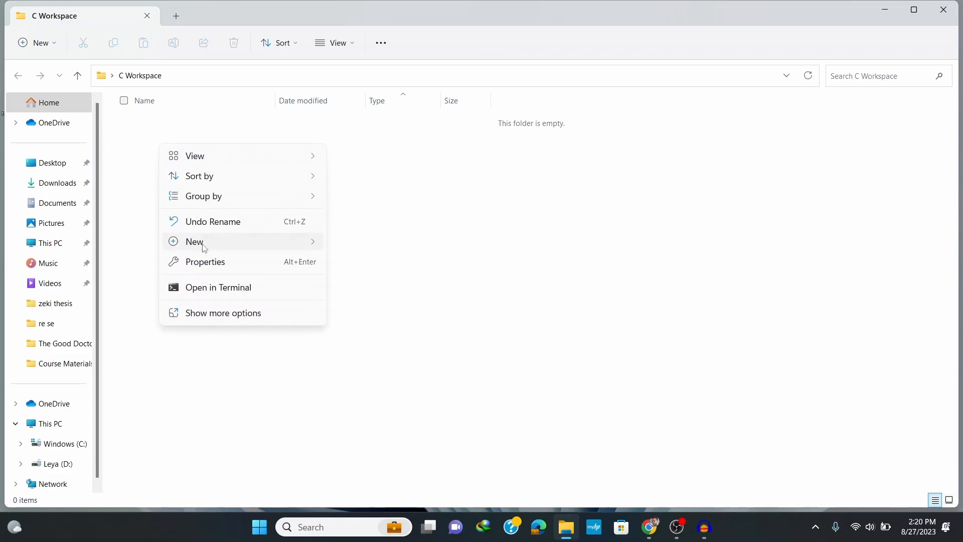
mouse_move(194, 242)
click(378, 424)
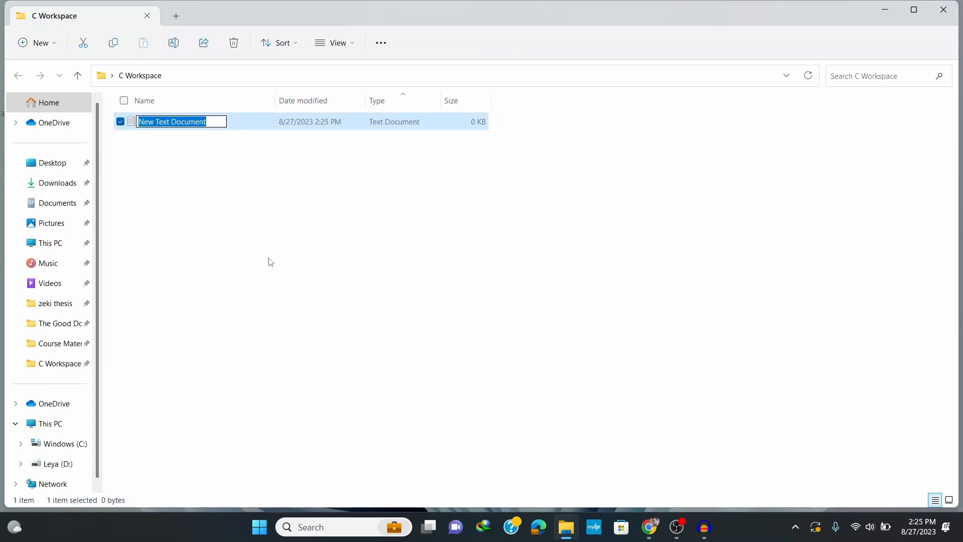
text(H)
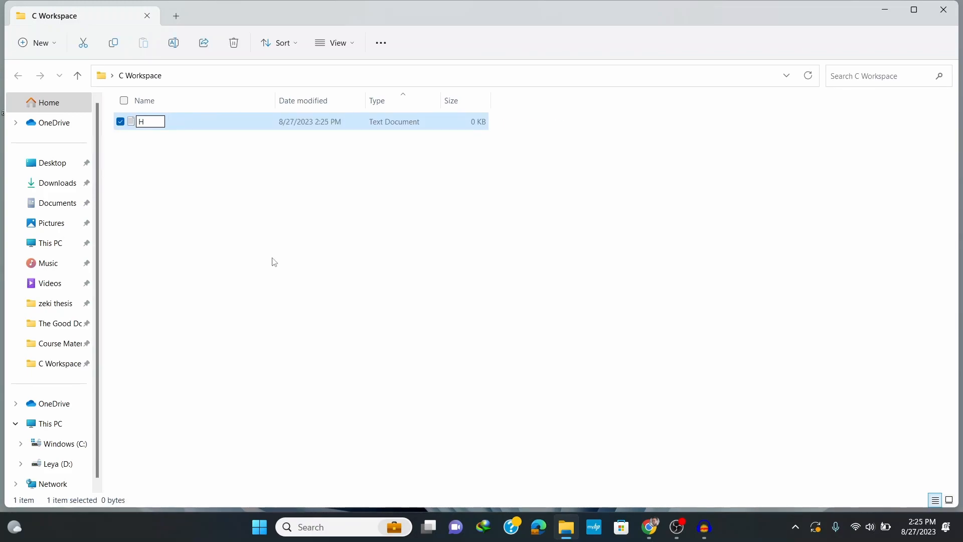
text(elloworld.c)
click(201, 174)
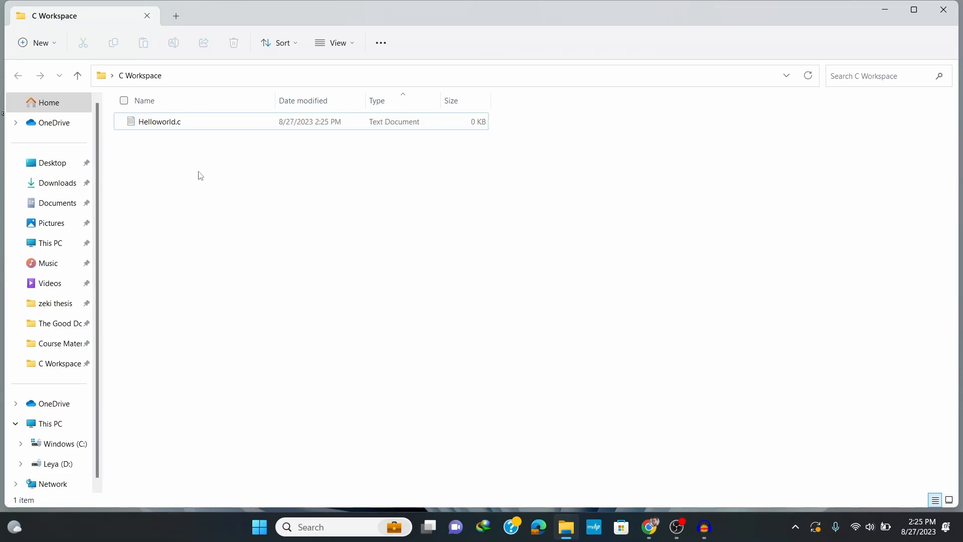
Write a C program in Helloworld.c that includes stdio.h, prints "Hello World!" from main and returns 0; save and close it
click(169, 126)
double_click(170, 127)
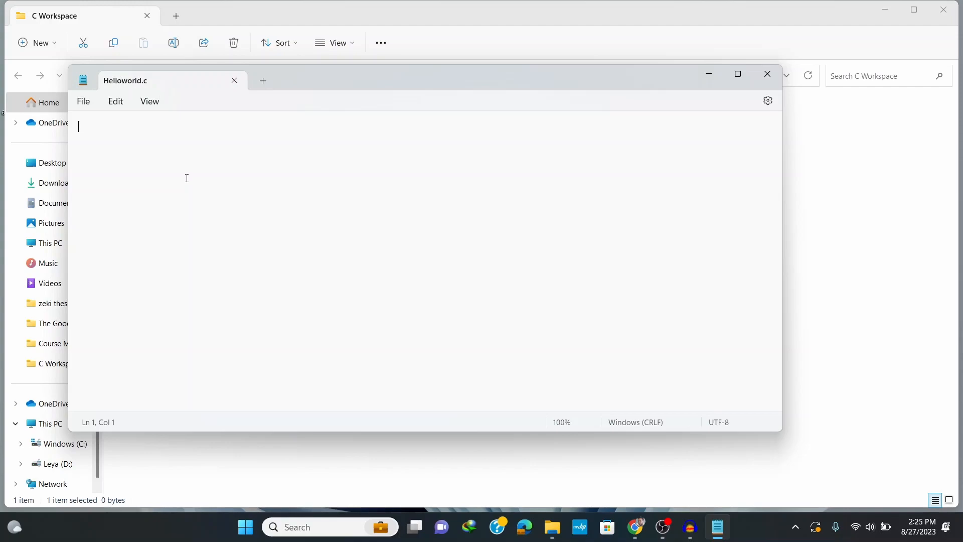
text(#include <stdio.h>)
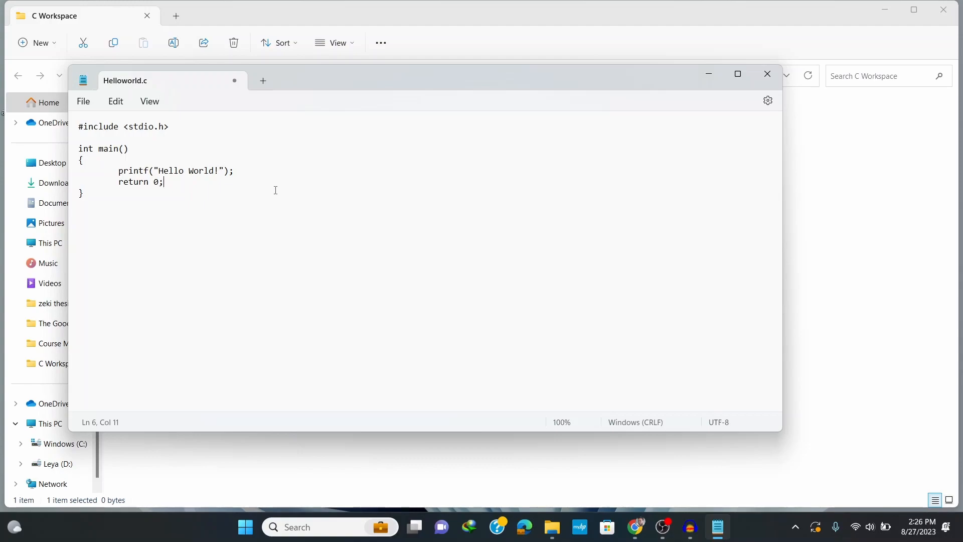
click(91, 104)
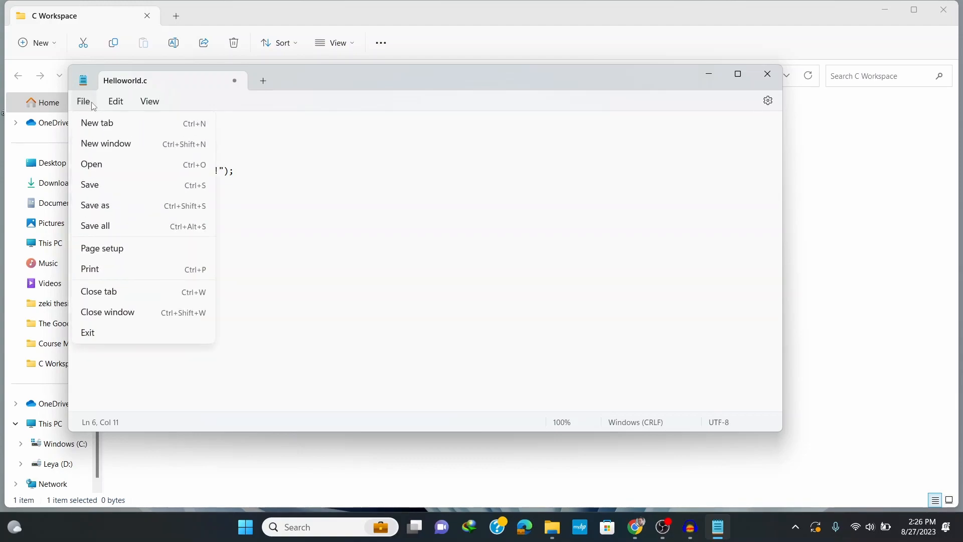
click(91, 185)
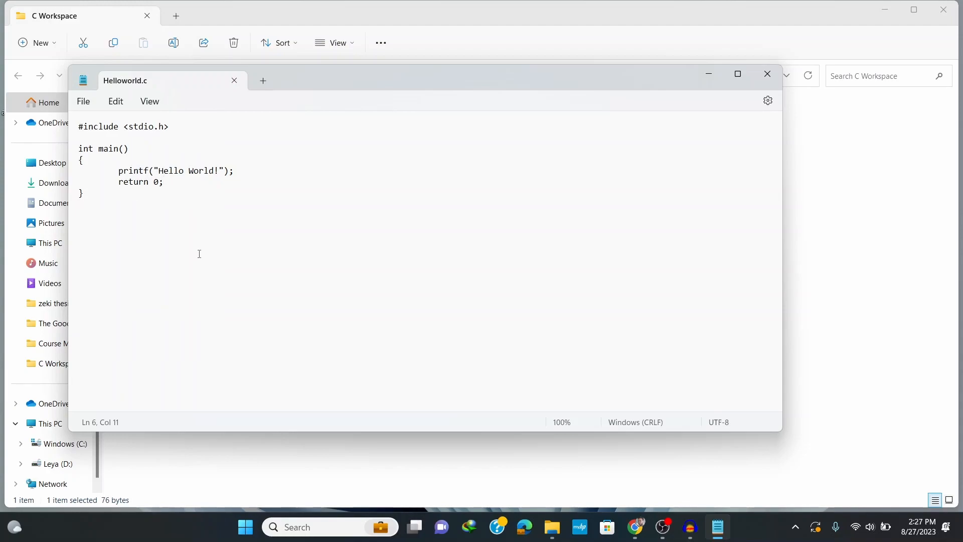
click(766, 73)
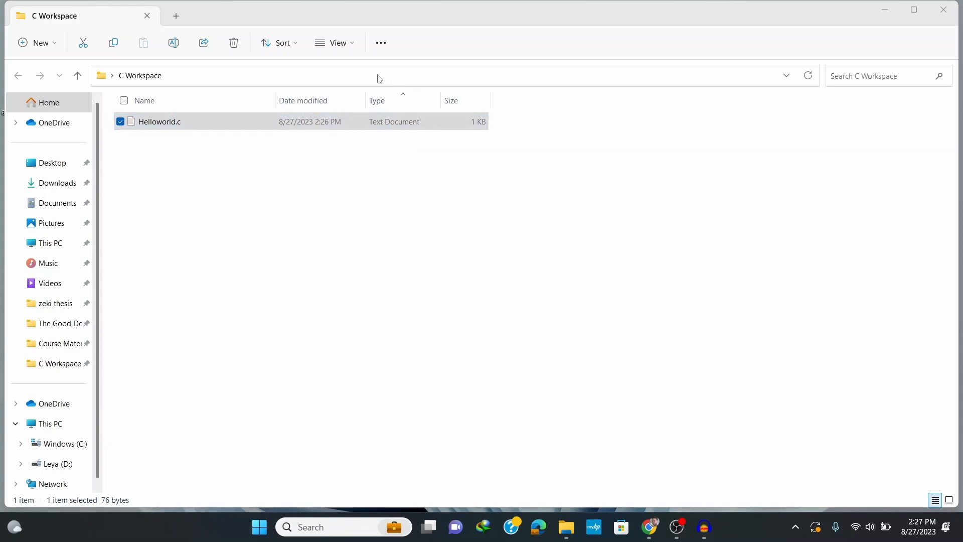
Turn on the display of file name extensions in File Explorer
click(353, 47)
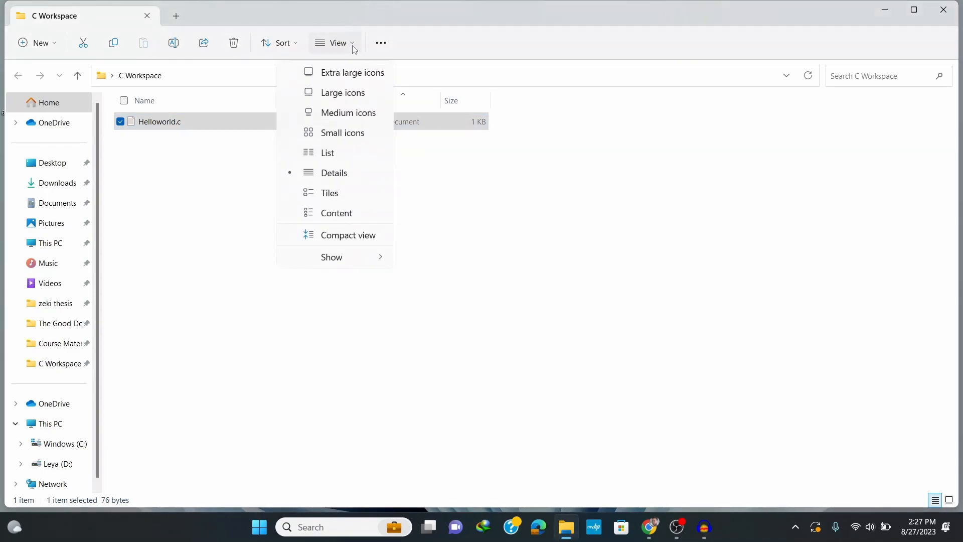
mouse_move(337, 260)
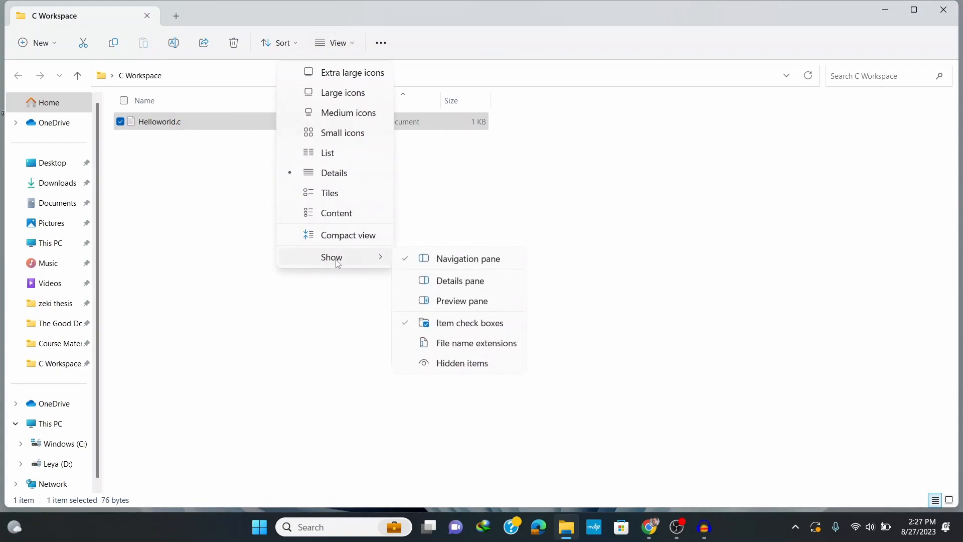
click(472, 345)
Remove the trailing .txt extension so the file is named Helloworld.c, and accept the extension change
click(196, 122)
click(196, 122)
key(BackSpace)
key(BackSpace)
key(BackSpace)
key(BackSpace)
click(196, 155)
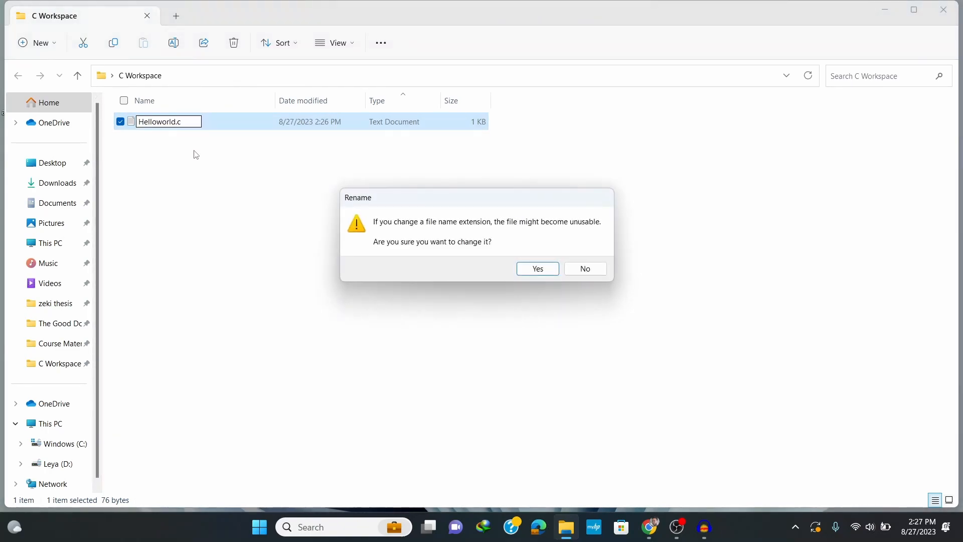
click(534, 269)
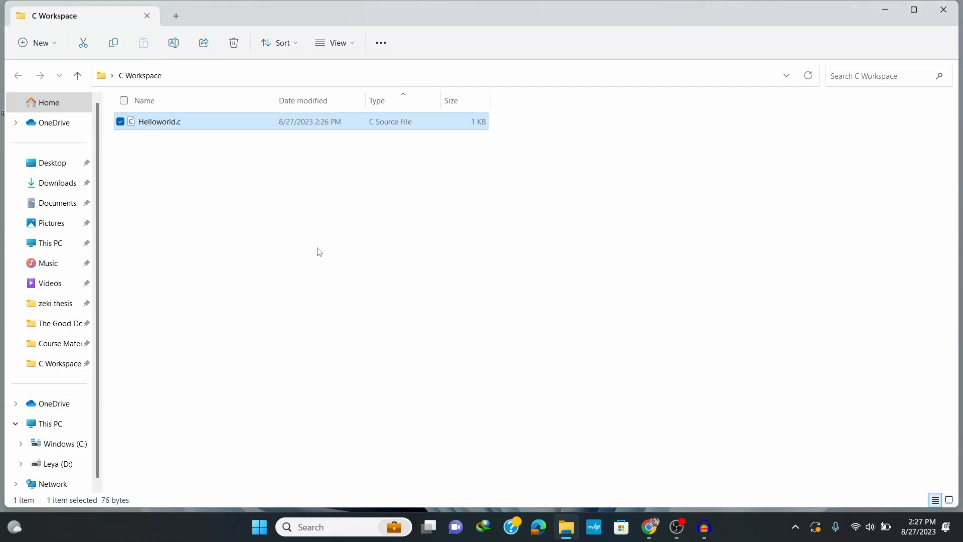
click(314, 254)
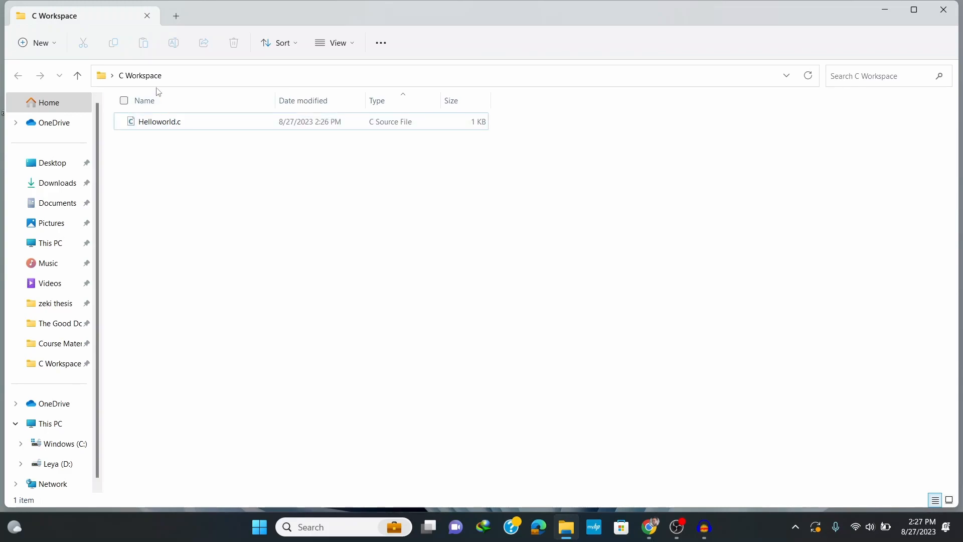
Open a command prompt directly in the C Workspace folder by running cmd from its path
click(169, 75)
text(cmd)
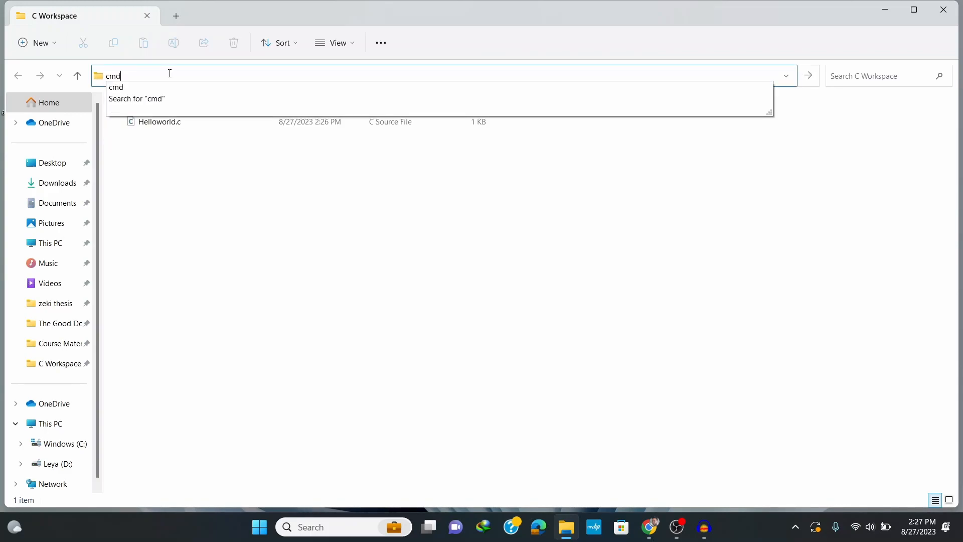
key(Return)
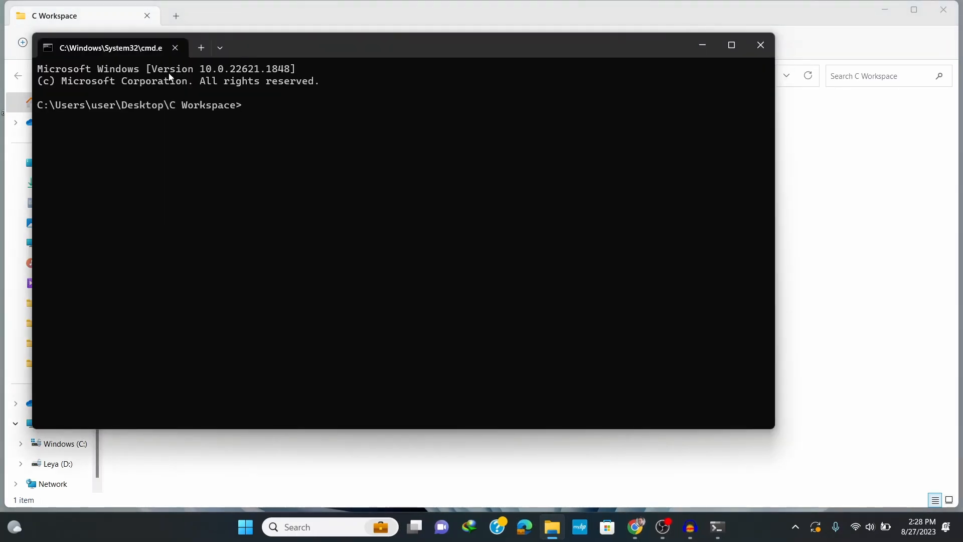
Compile the source file with the command gcc Helloworld.c -o Hello
text(gcc Helloworld.c -o Hello)
key(Return)
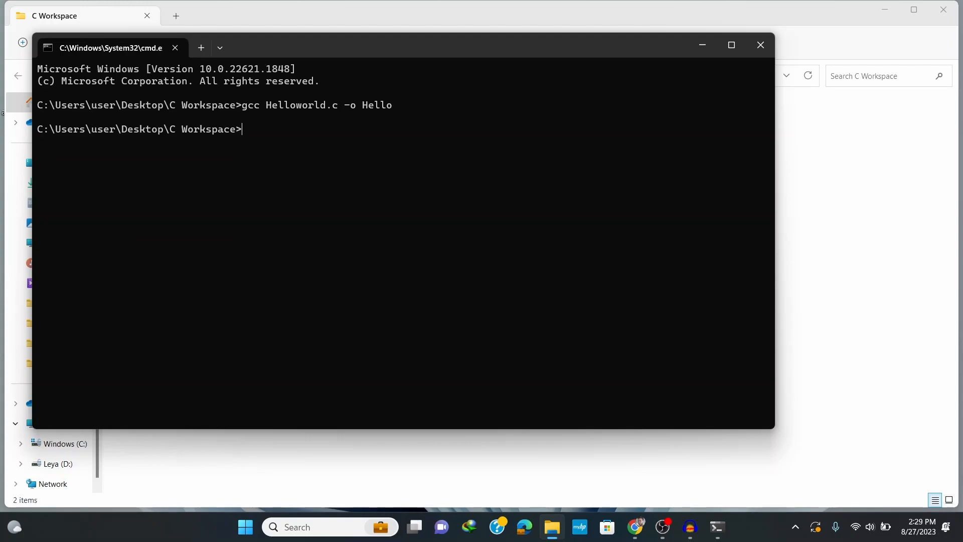
Move the command window aside to check the folder for the compiled file, and run the Hello program
drag(600, 46, 623, 178)
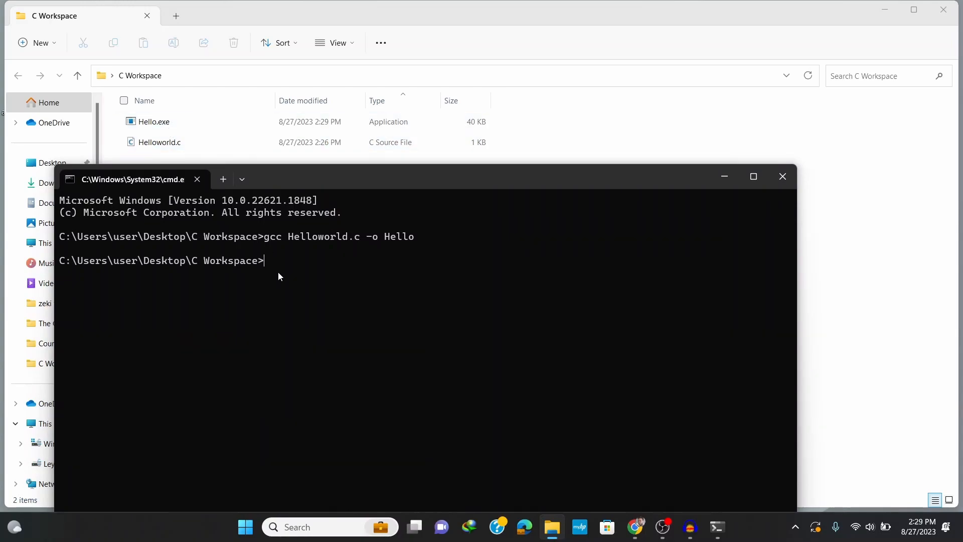
drag(368, 178, 377, 122)
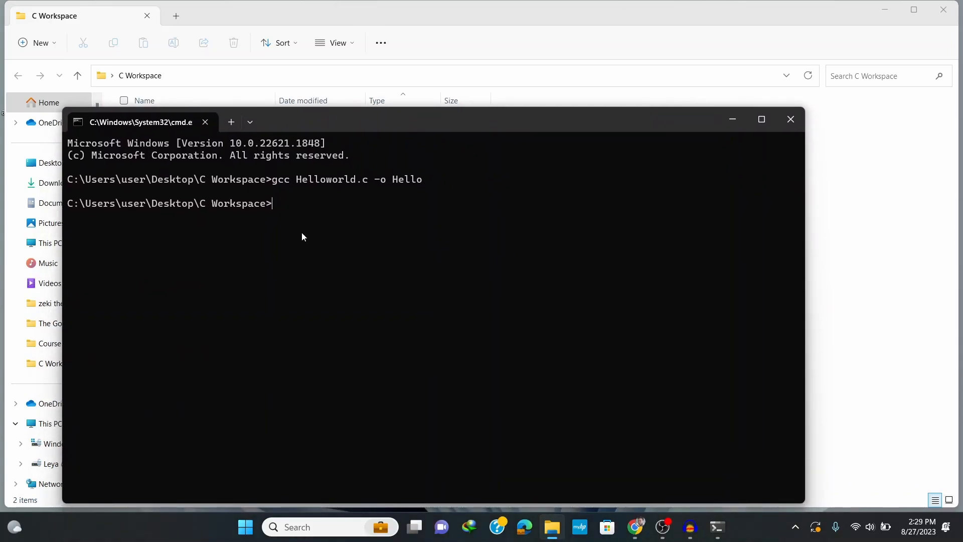
text(Hello)
key(Return)
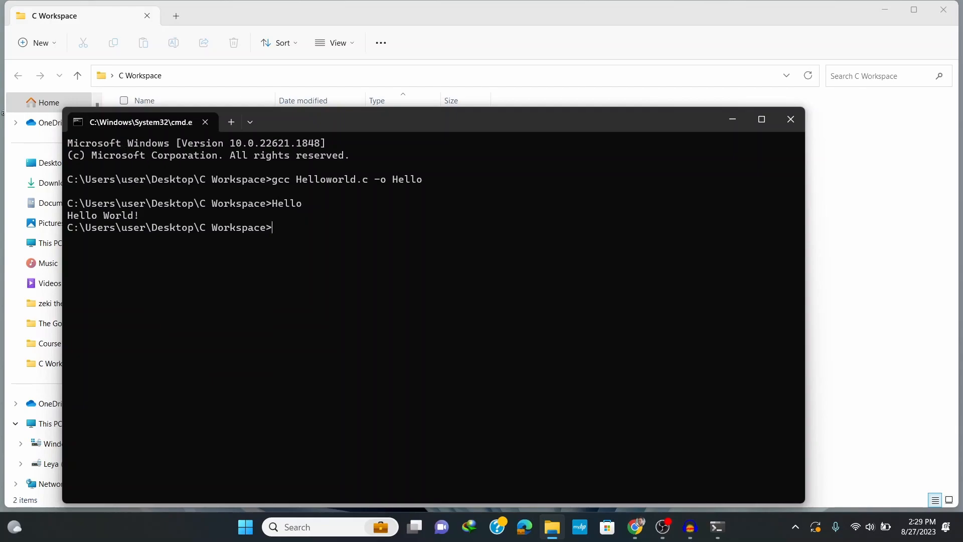